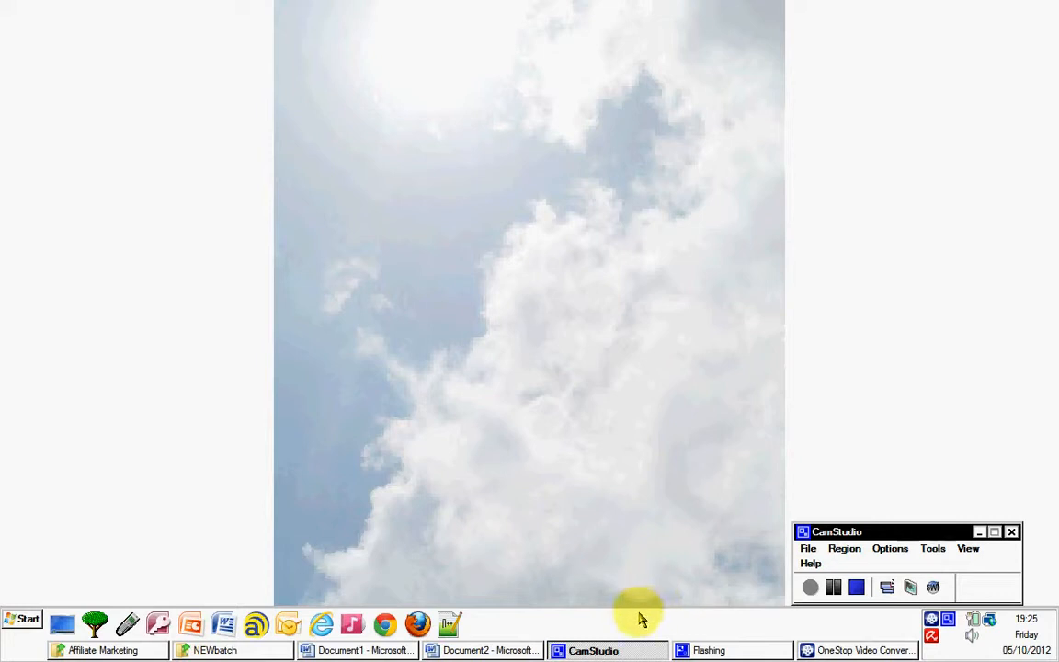
# Step: Switch to Document2 in Microsoft Word and review the original introduction, alternative headings and rewritten opening paragraph on page 1
pyautogui.click(477, 651)
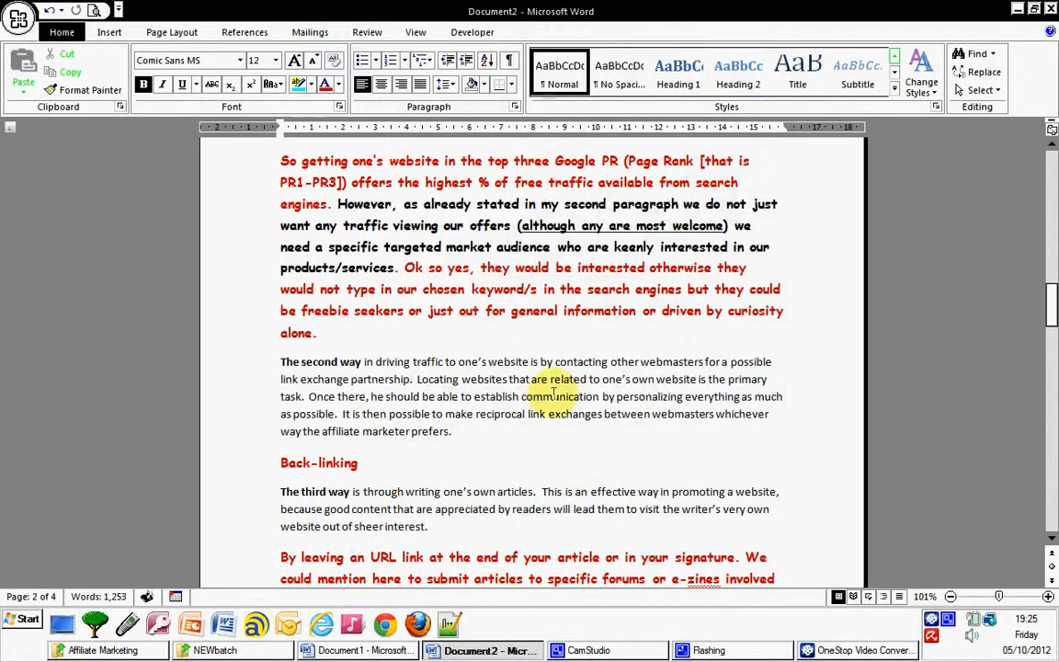
pyautogui.scroll(5, 551, 396)
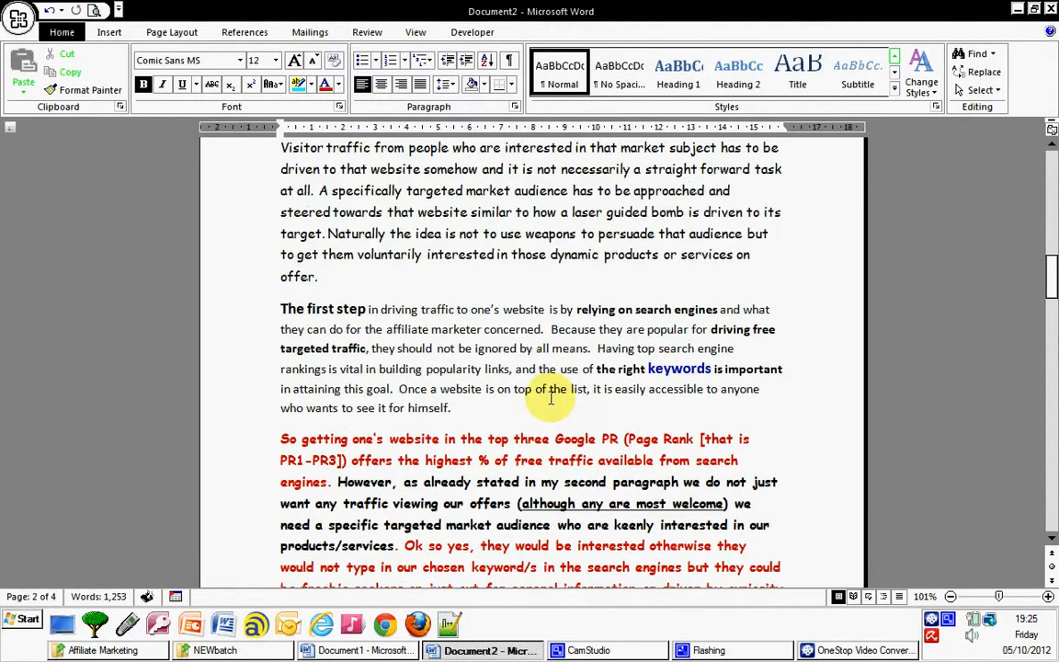
pyautogui.scroll(8, 551, 396)
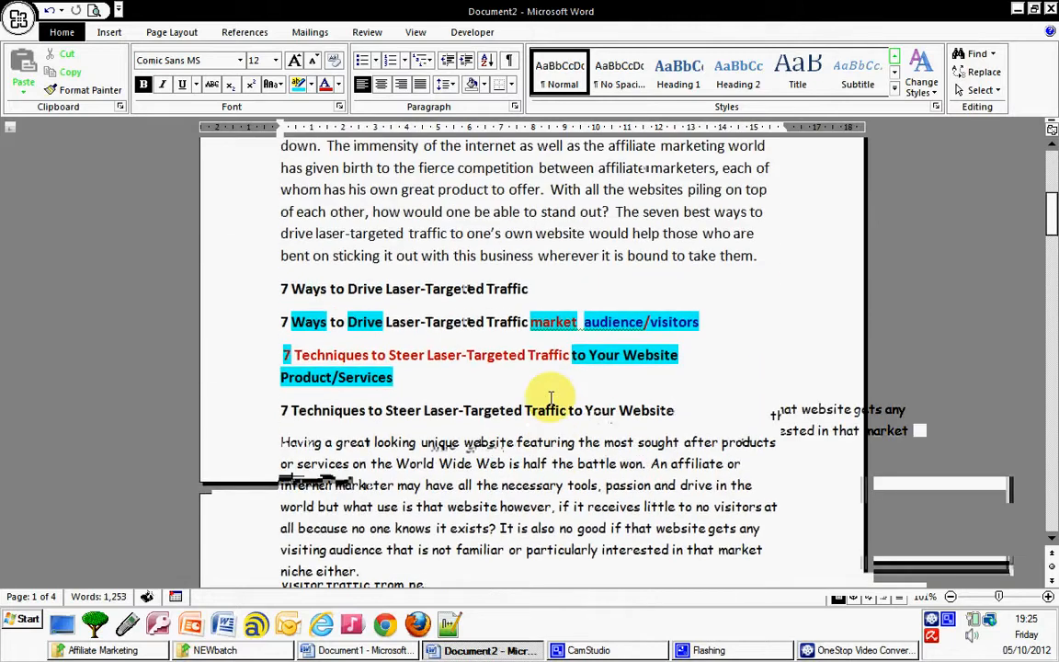
pyautogui.scroll(5, 551, 397)
pyautogui.scroll(2, 551, 396)
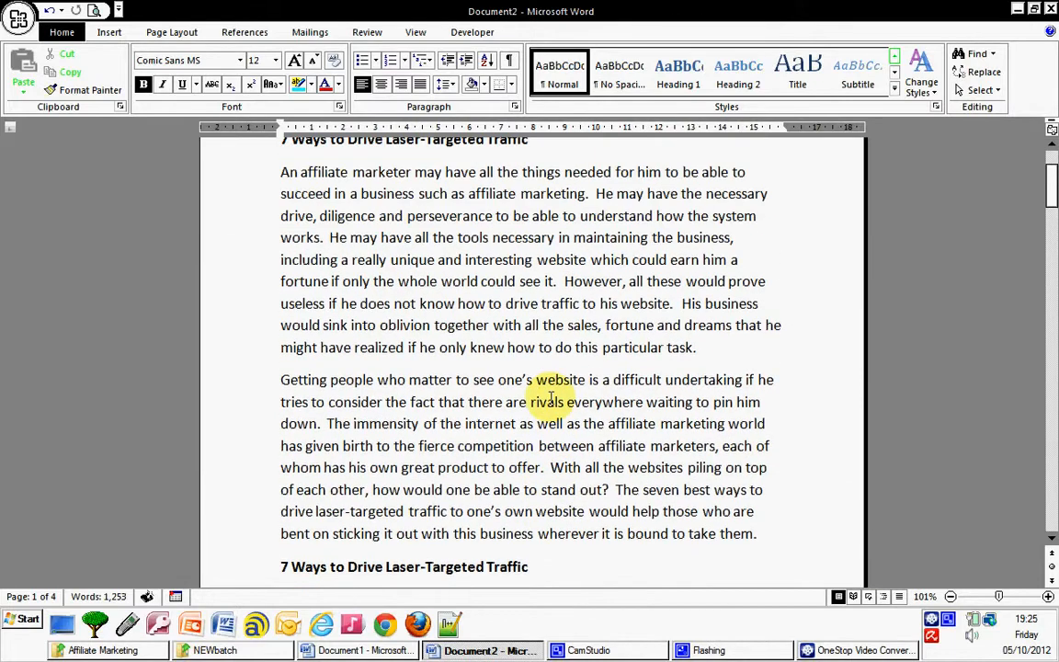
pyautogui.scroll(2, 551, 396)
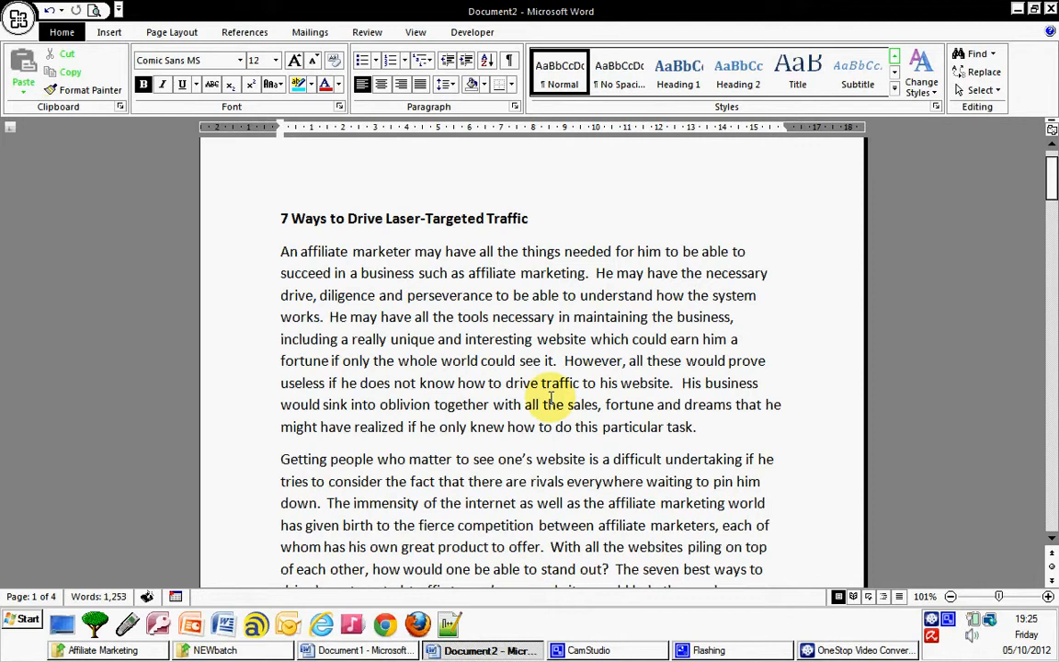
pyautogui.scroll(-1, 551, 396)
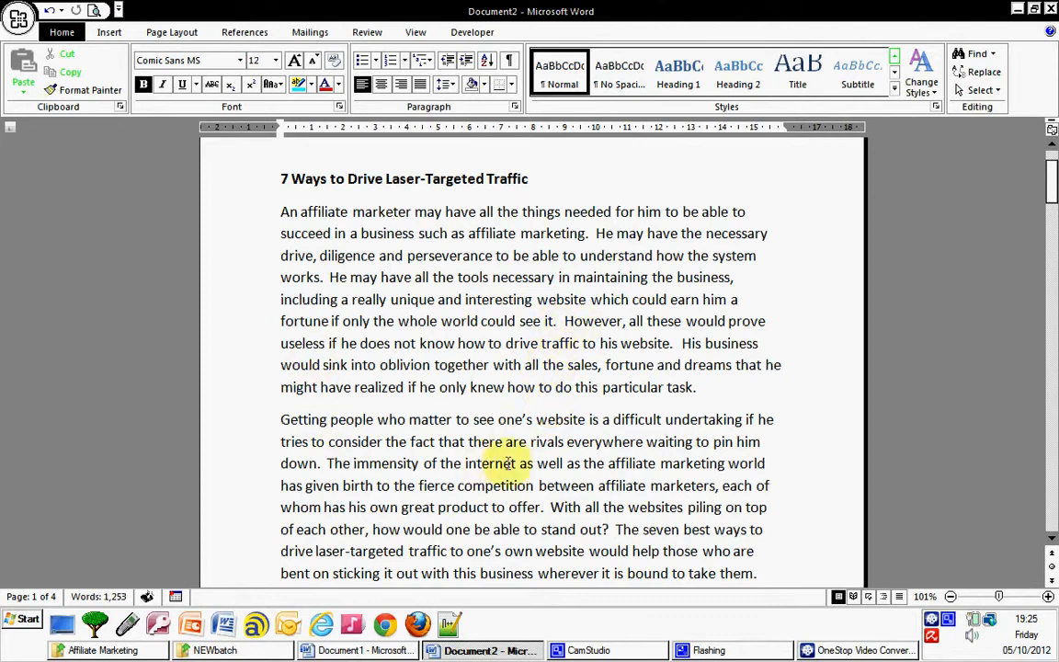
pyautogui.scroll(-4, 515, 463)
pyautogui.scroll(-6, 528, 466)
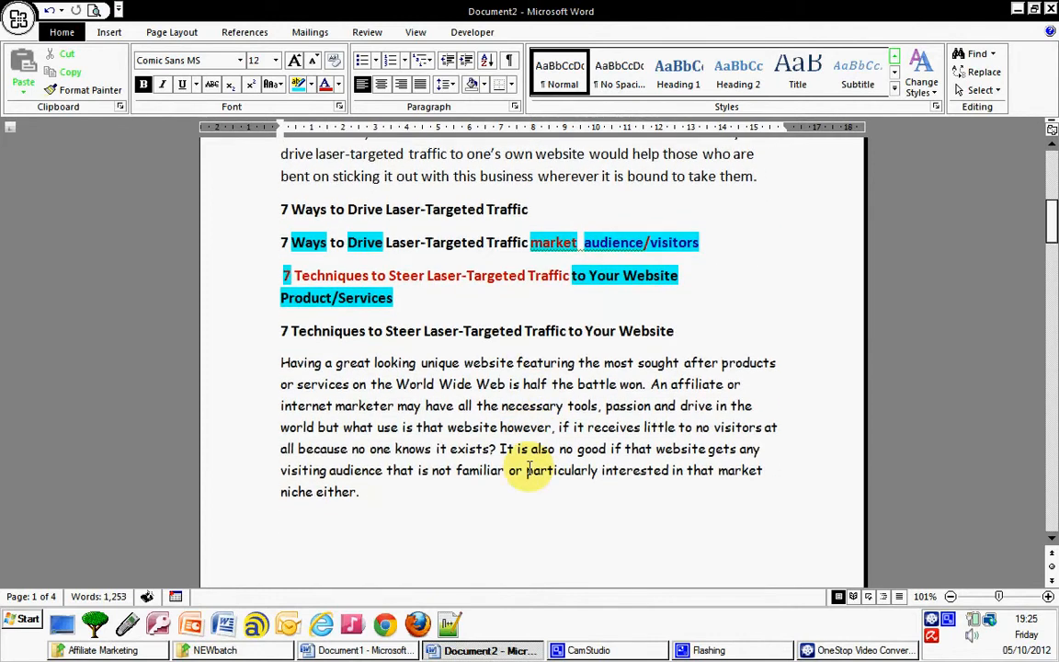
pyautogui.scroll(-3, 529, 469)
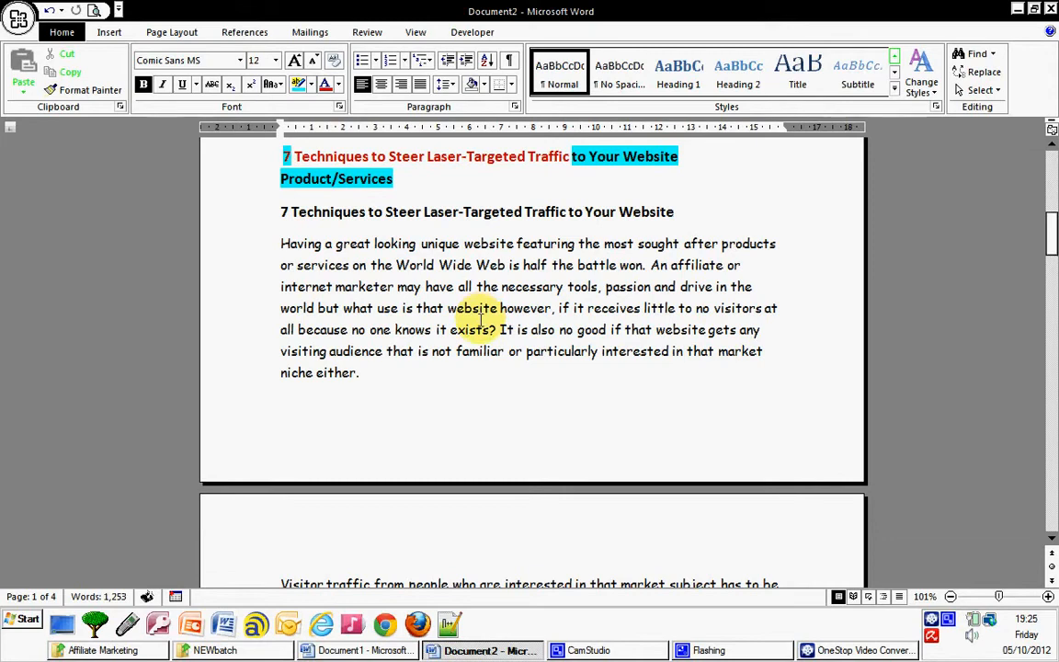
# Step: Compare the original two introductory paragraphs with the reworded title and the rewritten paragraph starting "Having a great looking unique website"
pyautogui.scroll(9, 480, 322)
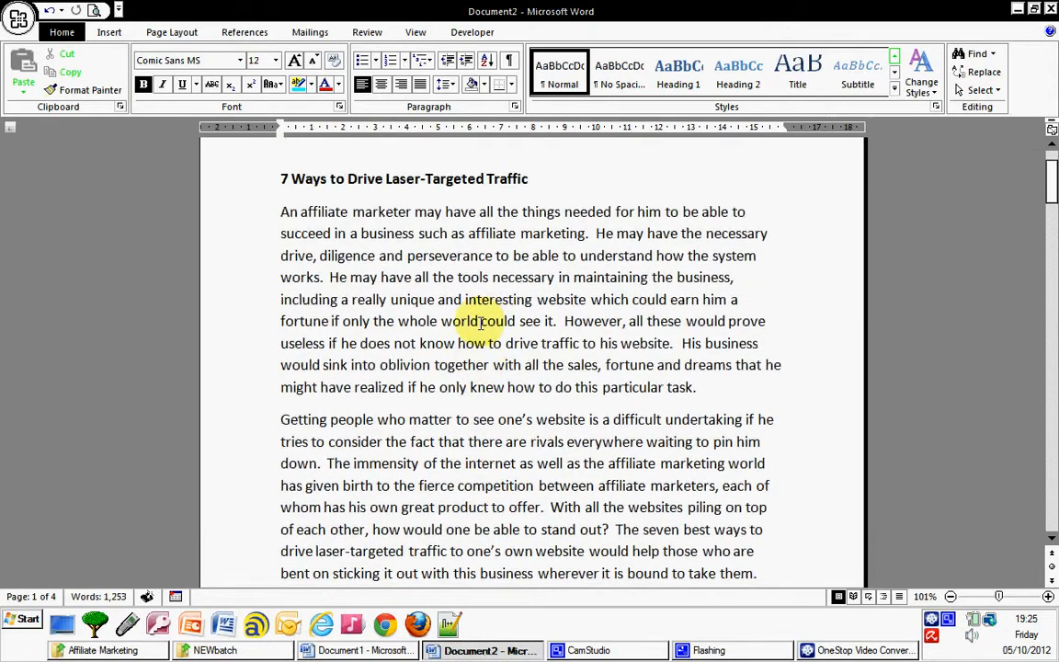
pyautogui.scroll(-6, 469, 331)
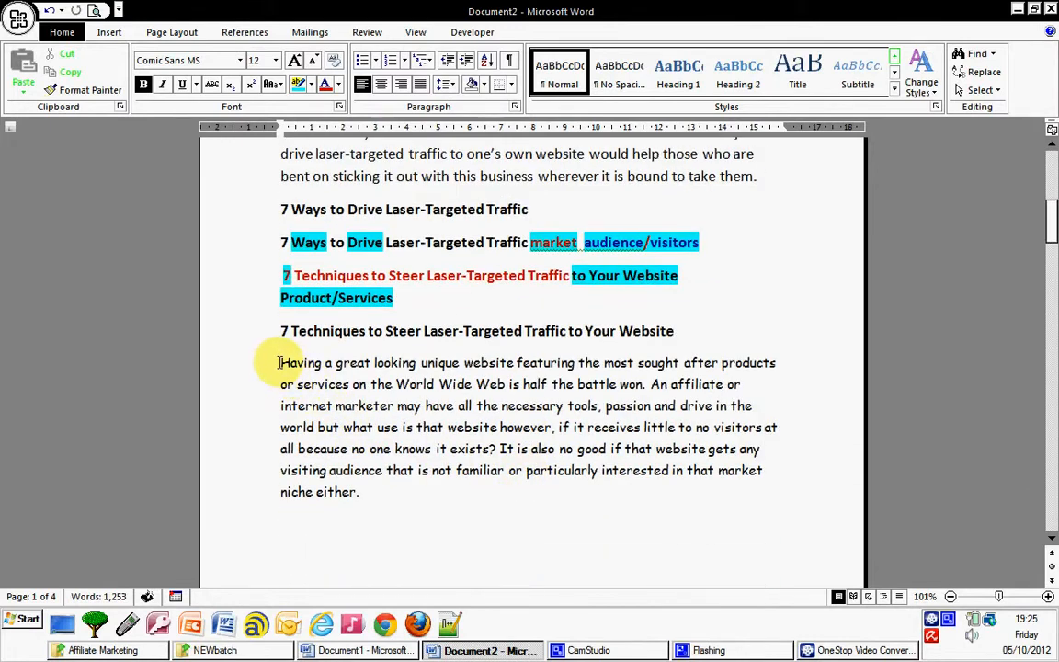
pyautogui.moveTo(279, 362); pyautogui.dragTo(380, 497)
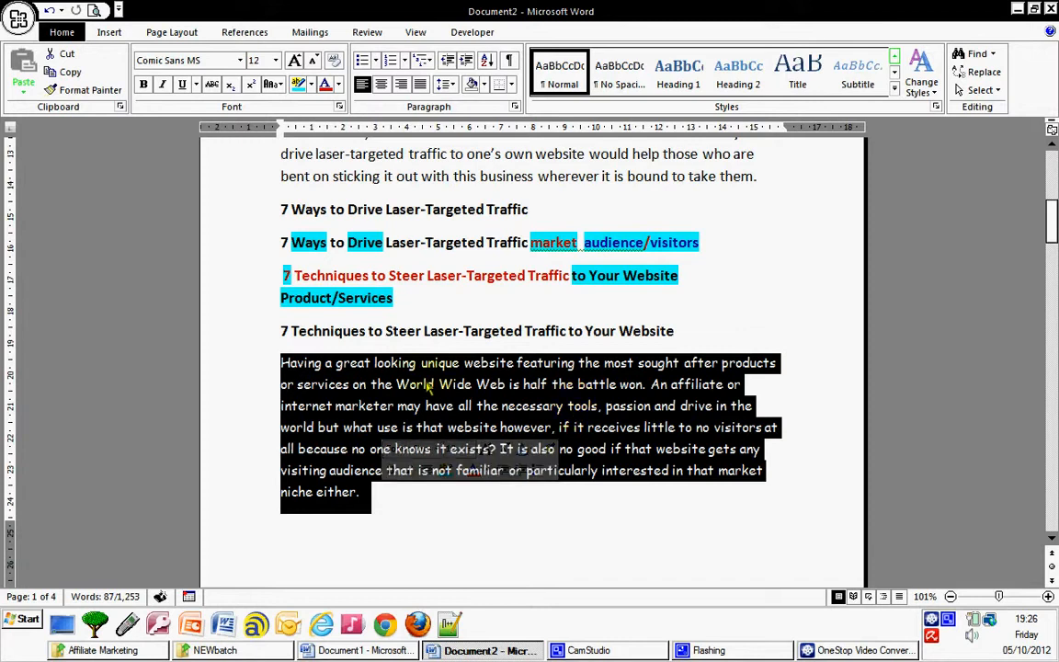
pyautogui.click(565, 512)
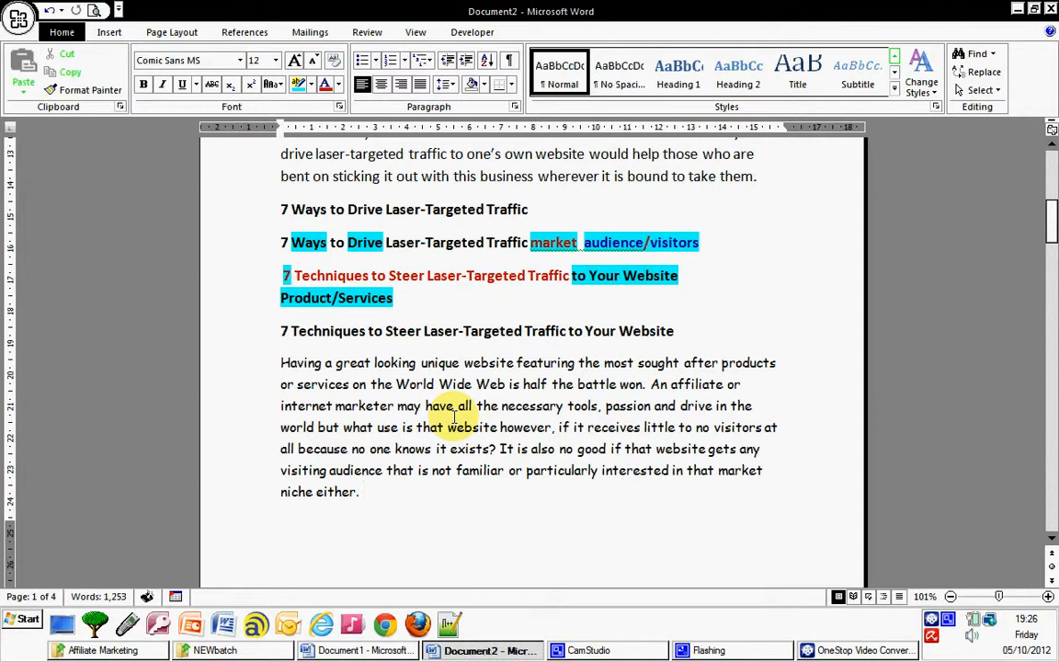
pyautogui.scroll(5, 454, 417)
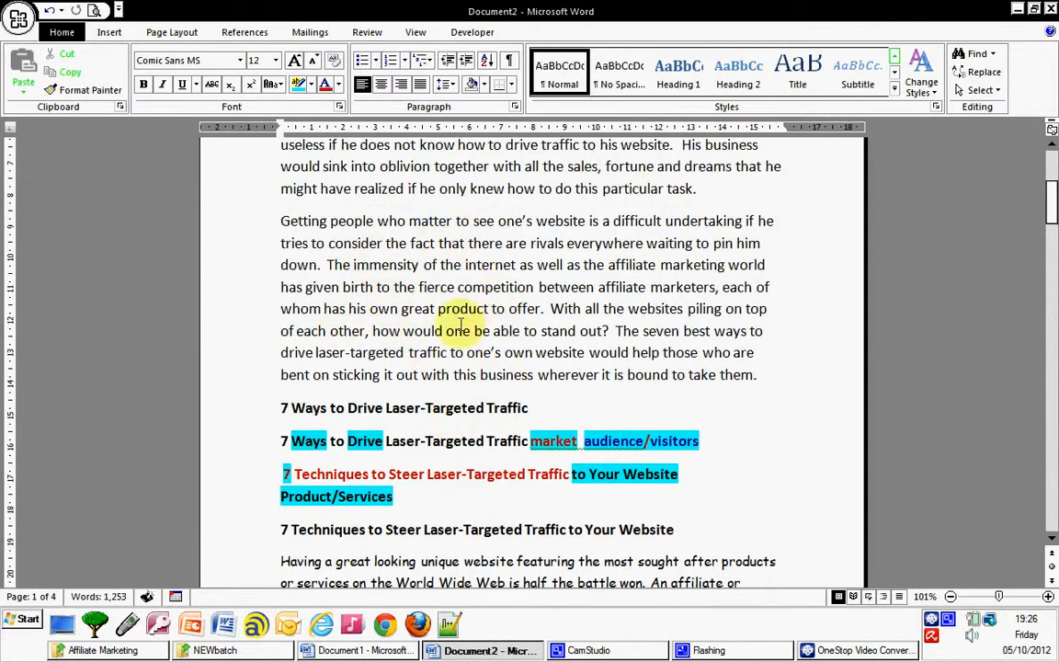
pyautogui.scroll(-5, 513, 368)
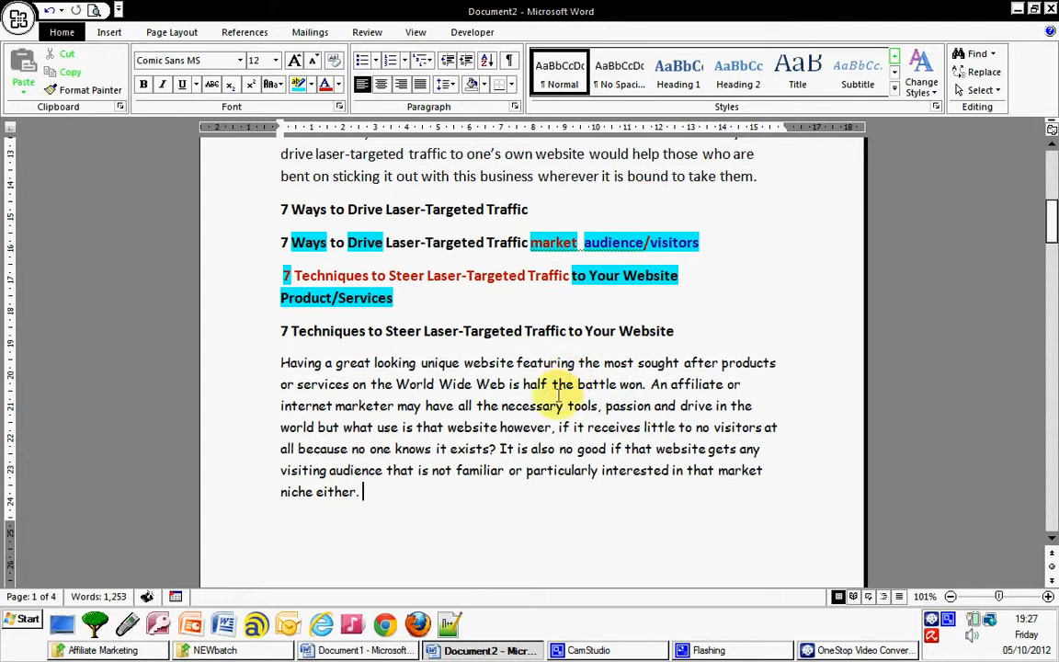
pyautogui.scroll(-1, 559, 396)
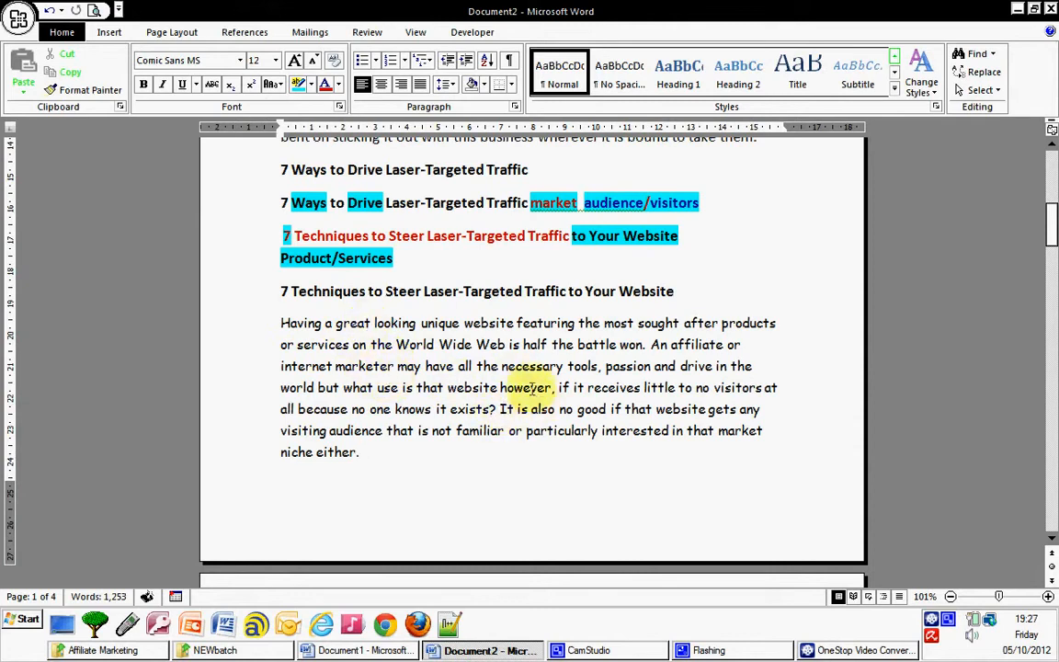
pyautogui.scroll(5, 529, 387)
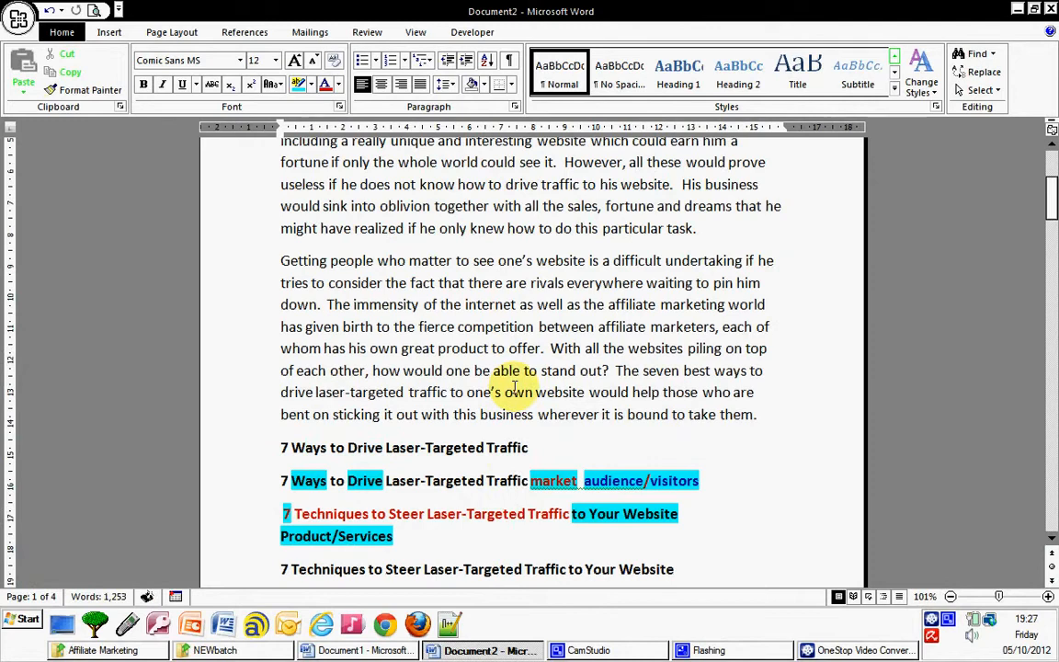
pyautogui.scroll(2, 514, 387)
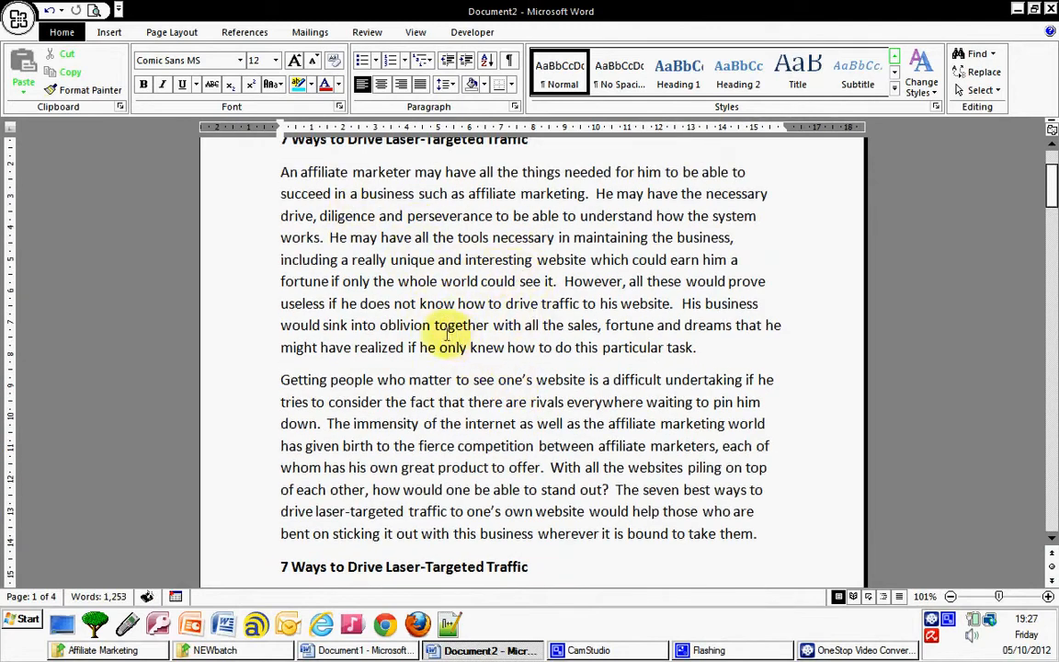
pyautogui.scroll(-3, 384, 366)
pyautogui.scroll(-1, 389, 368)
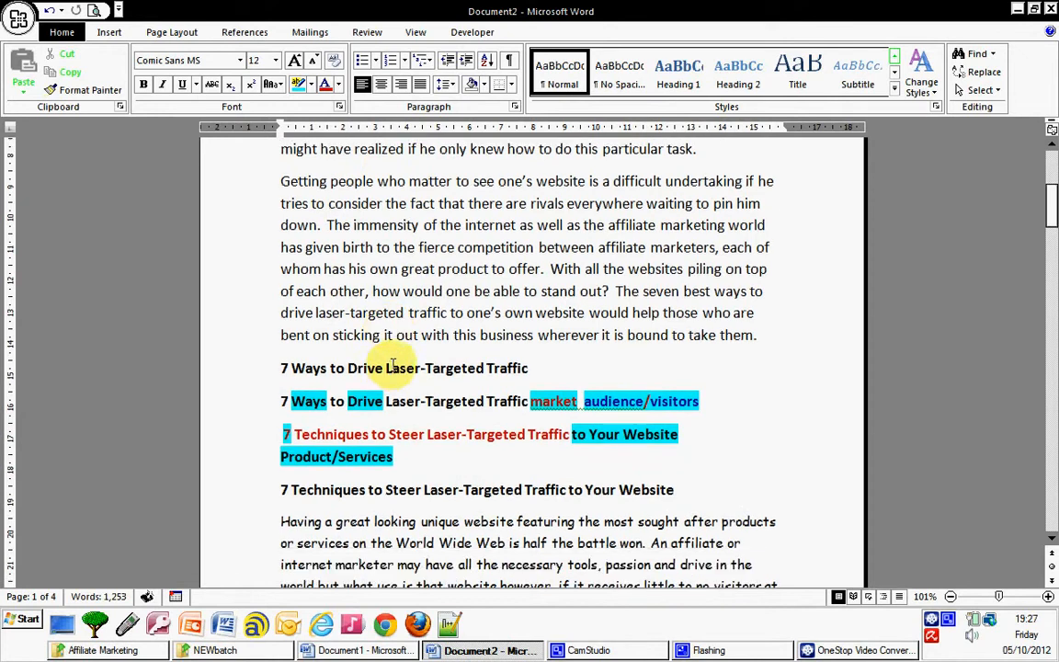
pyautogui.scroll(-3, 438, 324)
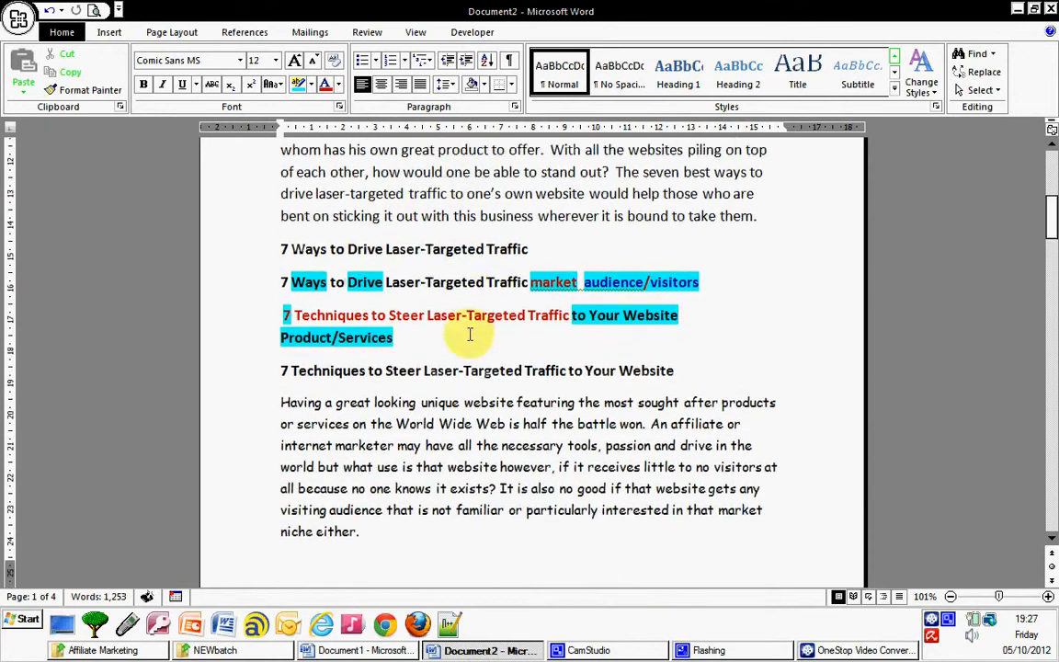
pyautogui.scroll(-1, 469, 335)
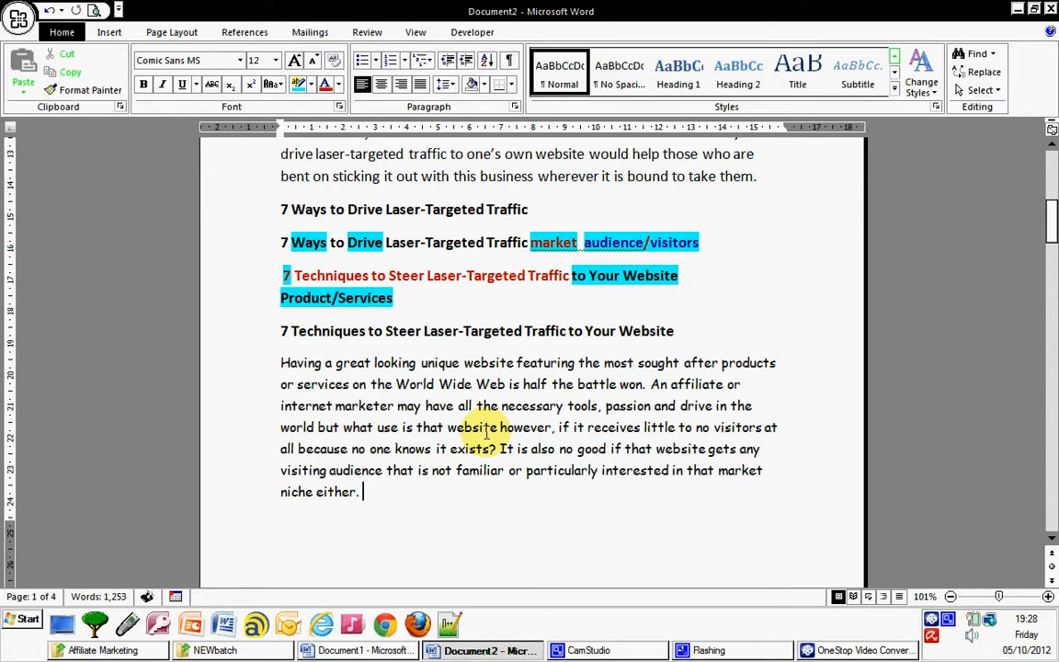
# Step: Read page 2 from the rewritten "Visitor traffic" paragraph through the first step, second way and third way, including the red additions
pyautogui.scroll(-4, 485, 435)
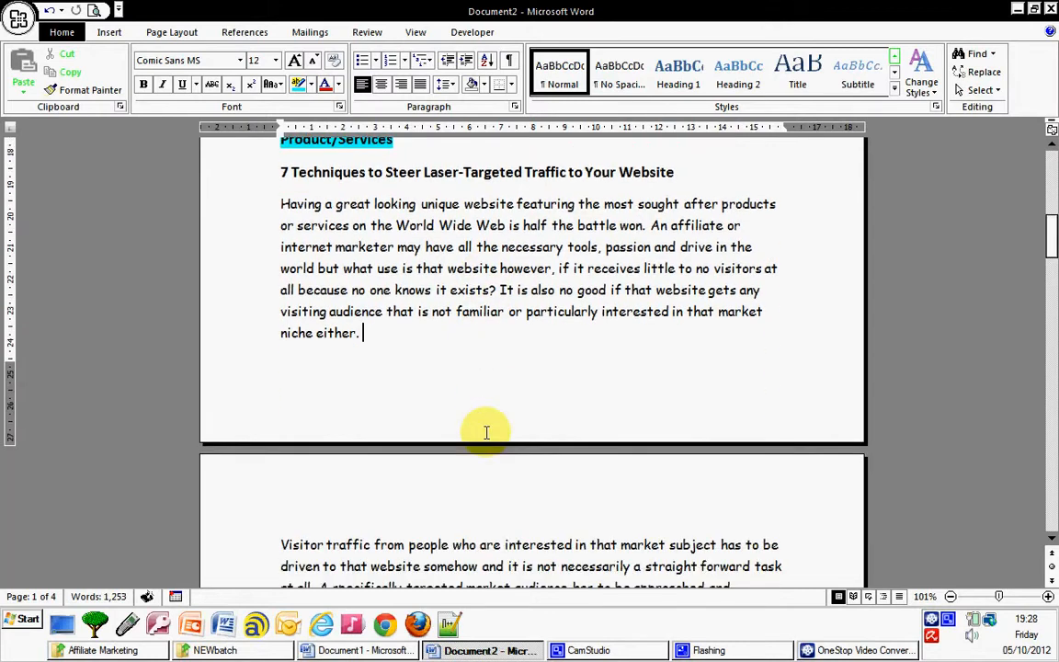
pyautogui.scroll(1, 485, 432)
pyautogui.scroll(-6, 485, 432)
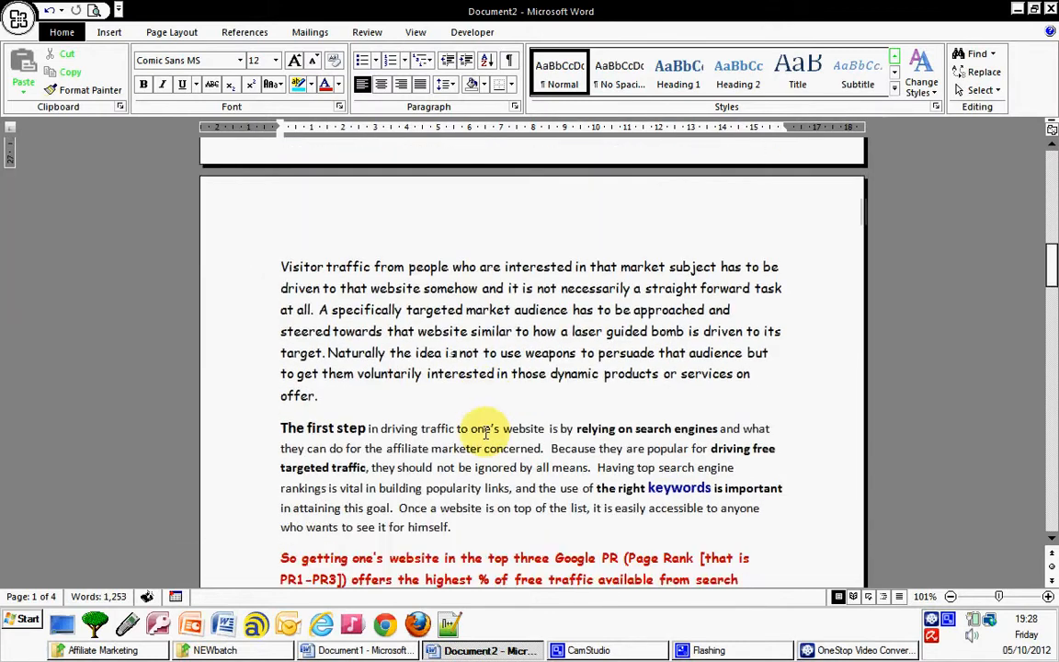
pyautogui.scroll(-2, 485, 432)
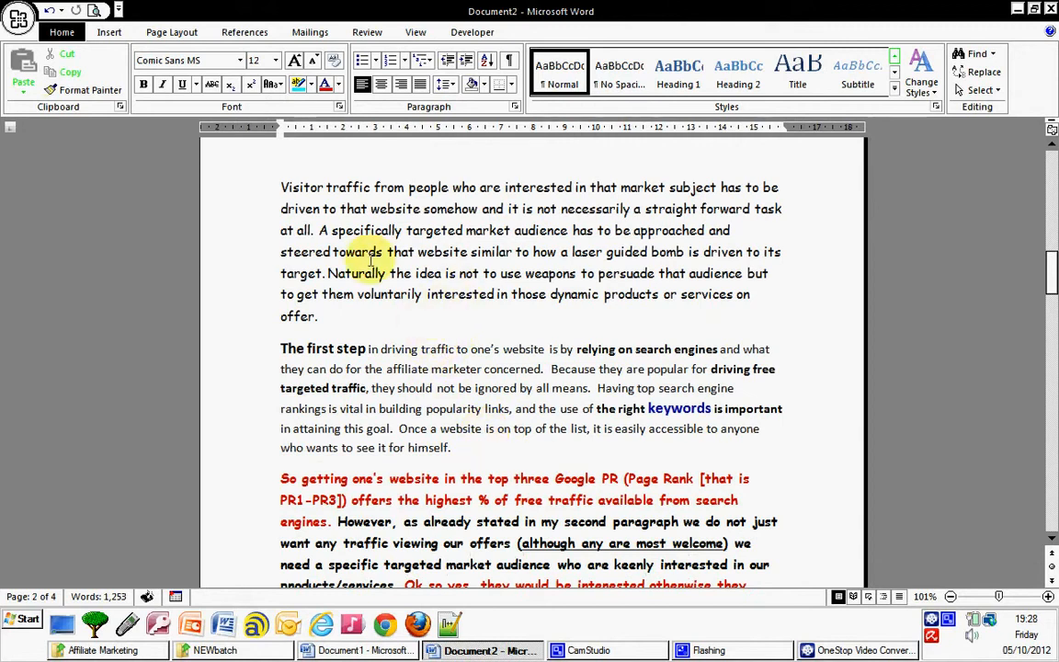
pyautogui.scroll(-2, 267, 372)
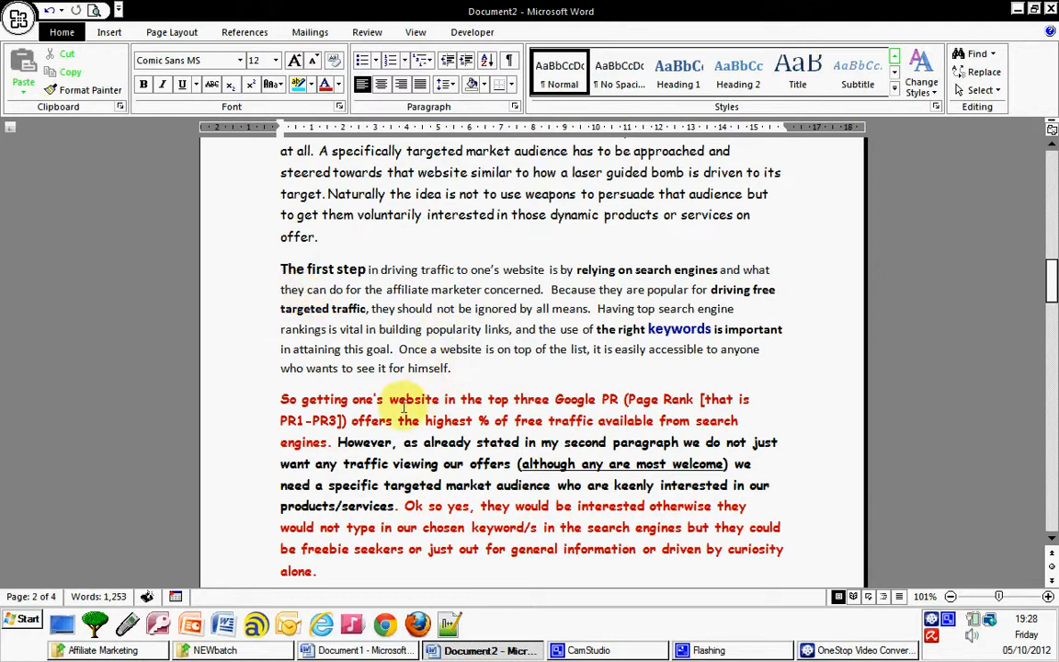
pyautogui.scroll(-1, 405, 404)
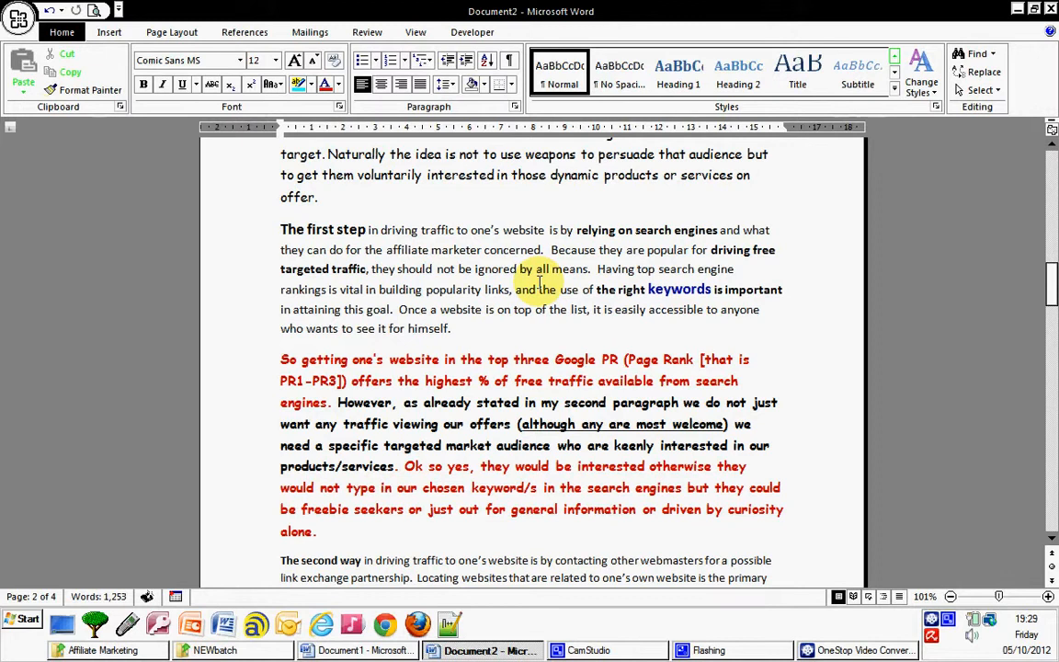
pyautogui.scroll(-1, 540, 281)
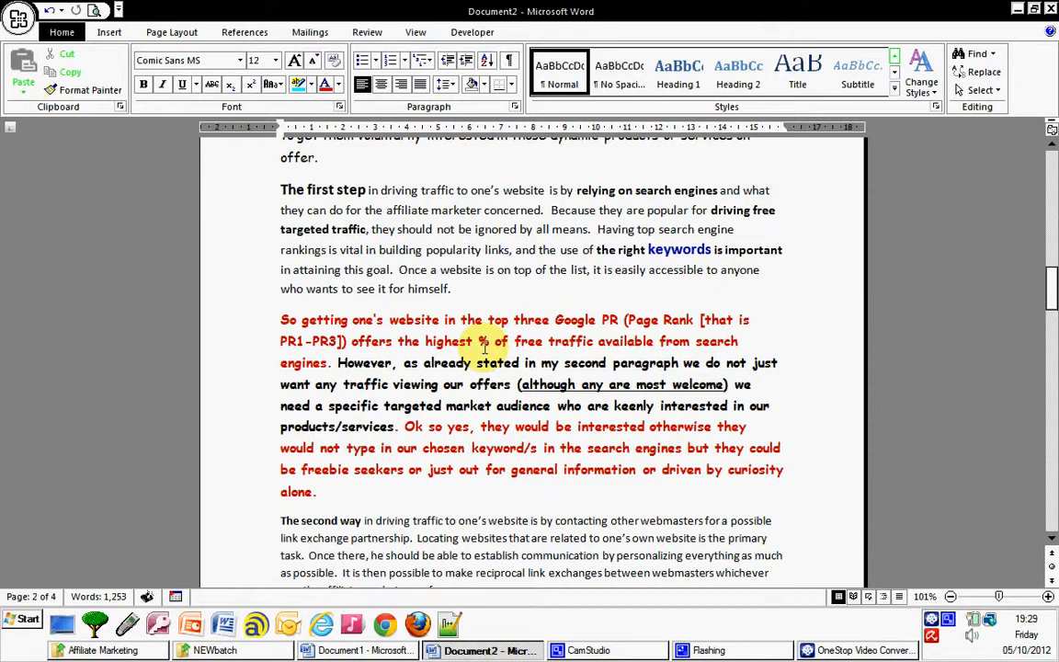
pyautogui.scroll(-1, 473, 363)
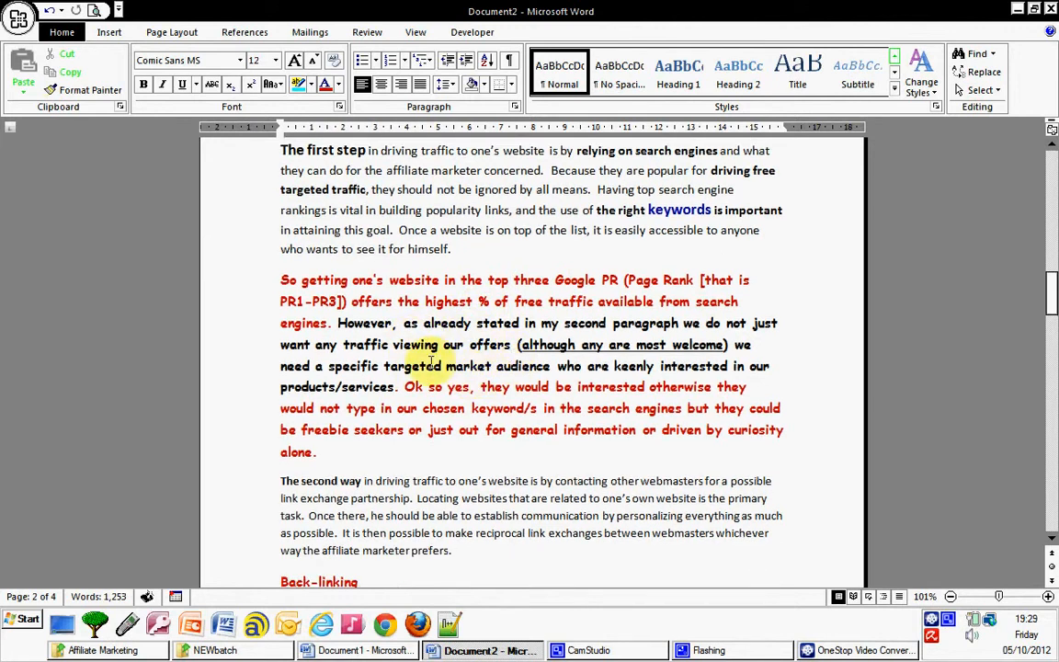
pyautogui.scroll(1, 435, 360)
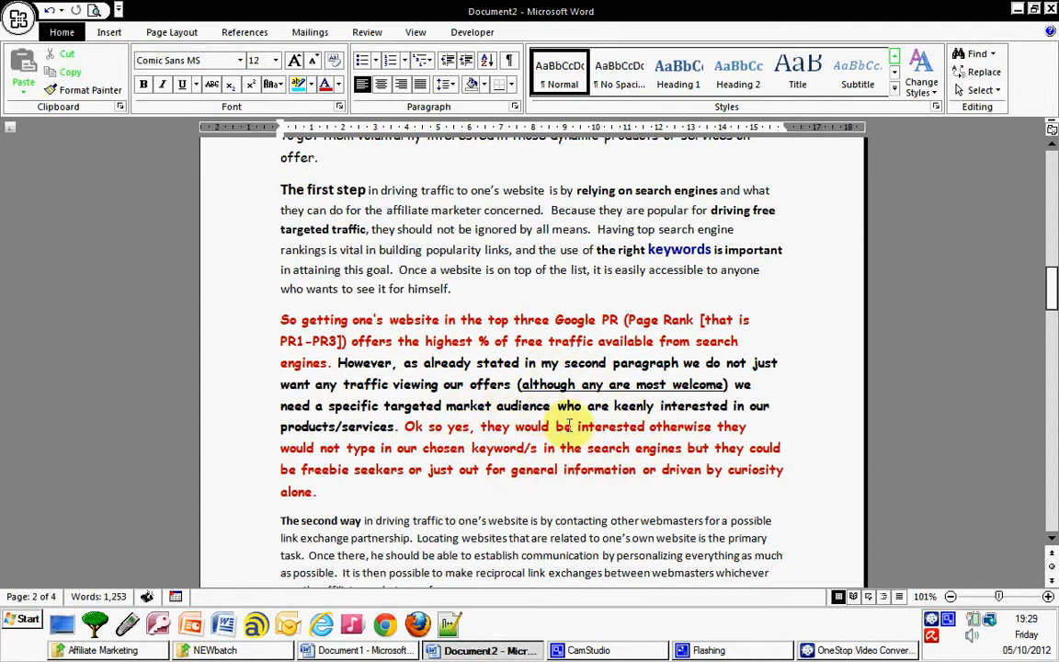
pyautogui.scroll(-3, 569, 426)
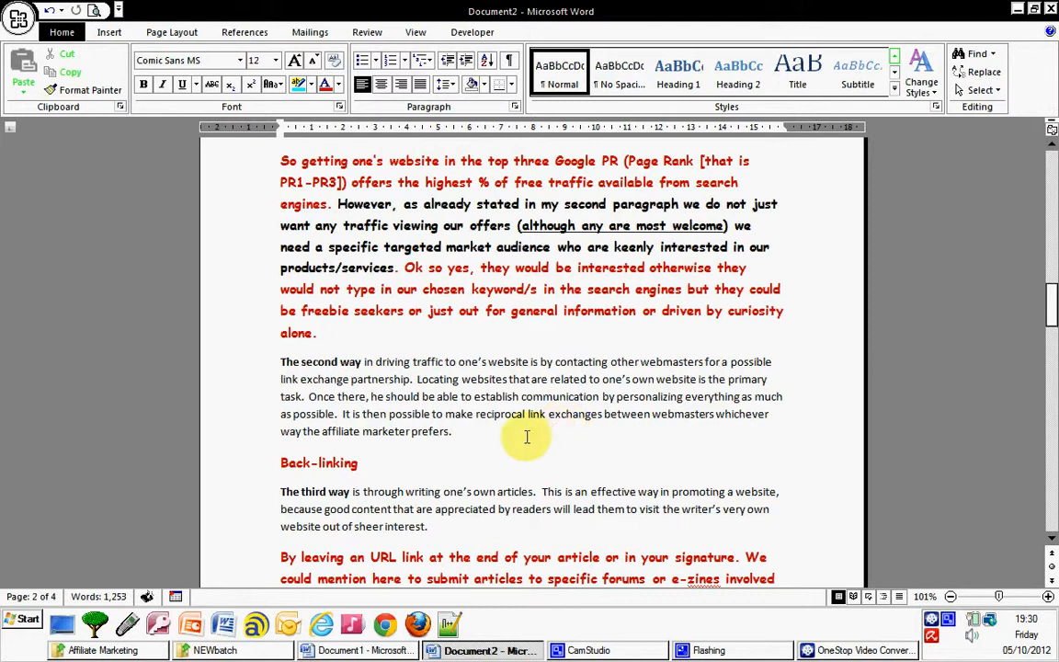
pyautogui.scroll(-2, 526, 436)
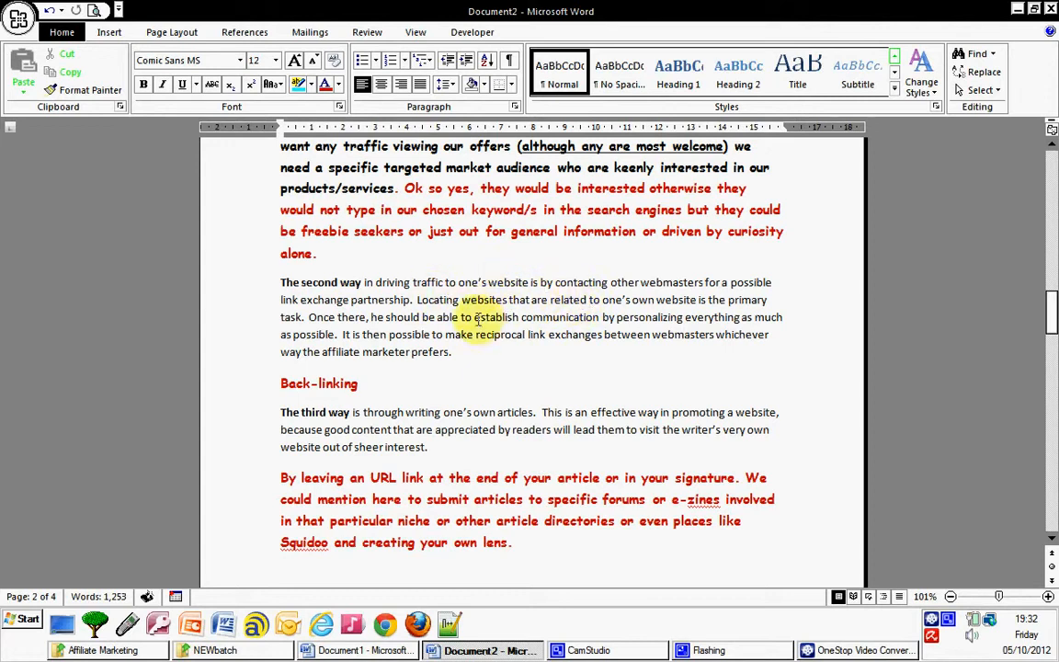
# Step: Check the synonyms and translation options offered for "Locating" in the paragraph on the second way
pyautogui.rightClick(443, 303)
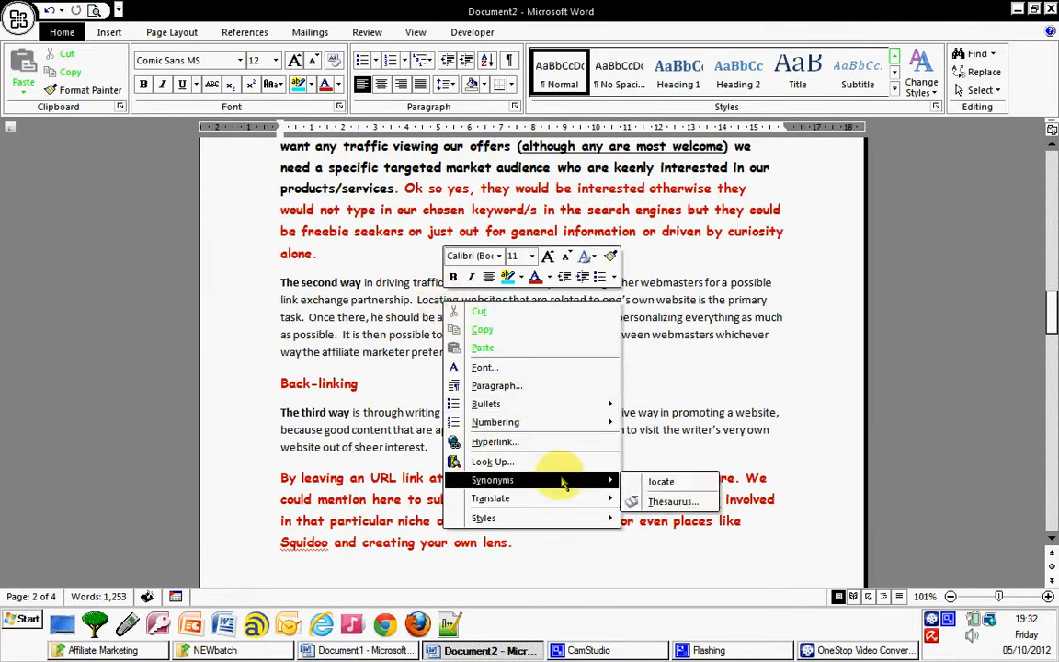
pyautogui.moveTo(571, 497)
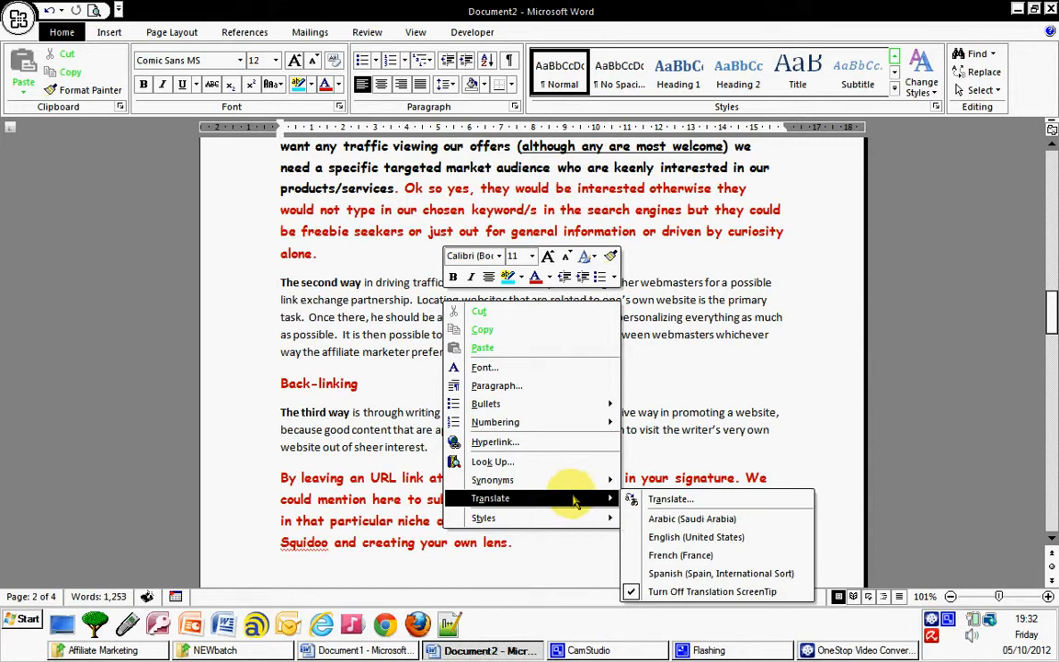
pyautogui.click(671, 407)
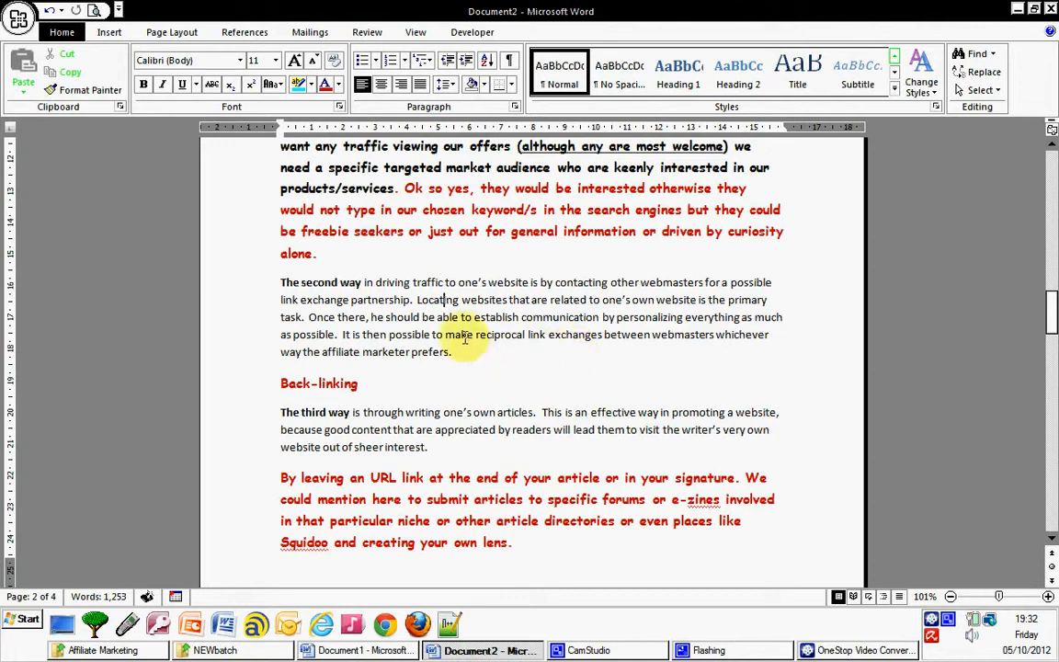
# Step: Change "Locating" to "Locate" in the paragraph on the second way
pyautogui.click(459, 300)
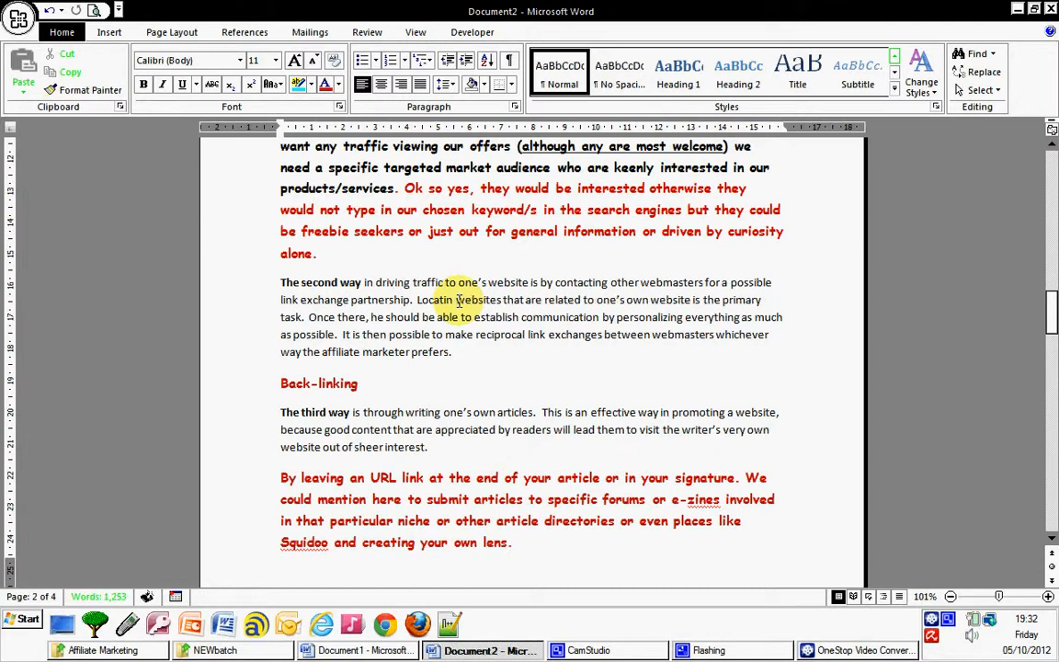
pyautogui.press('BackSpace')
pyautogui.press('BackSpace')
pyautogui.press('BackSpace')
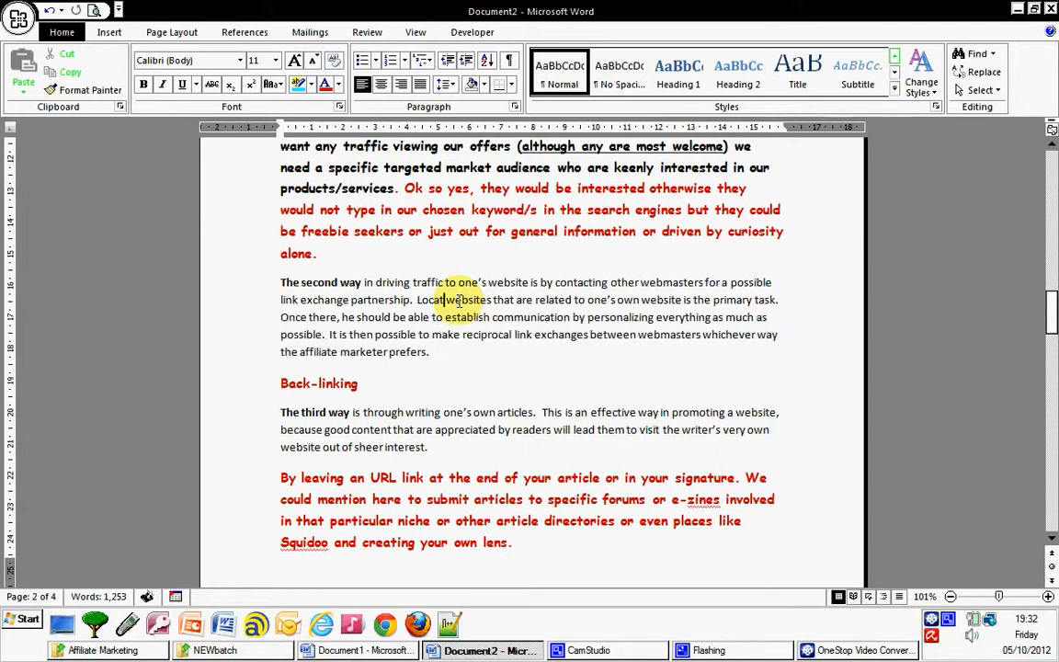
pyautogui.write('e')
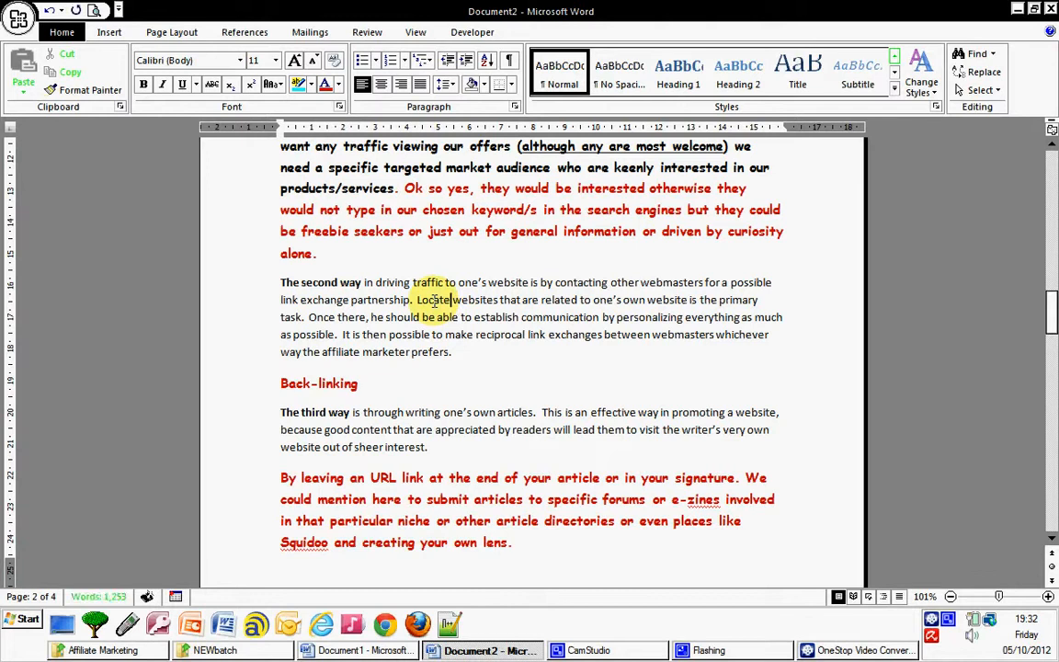
# Step: Check the synonyms offered for "Locate" in the second-way paragraph, leaving the word as it is
pyautogui.rightClick(433, 300)
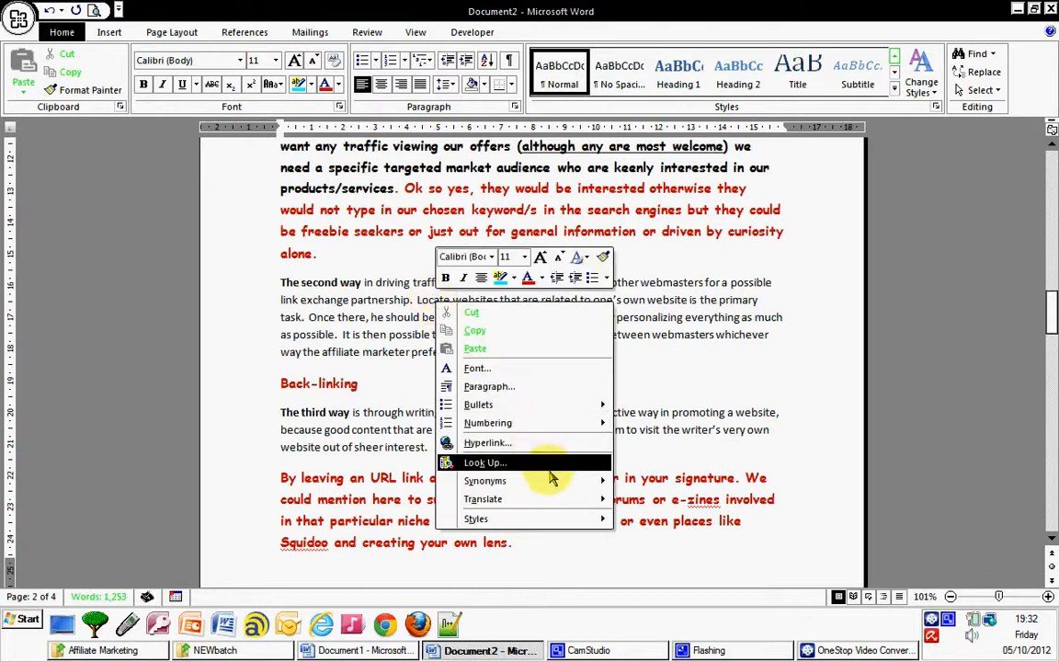
pyautogui.moveTo(549, 480)
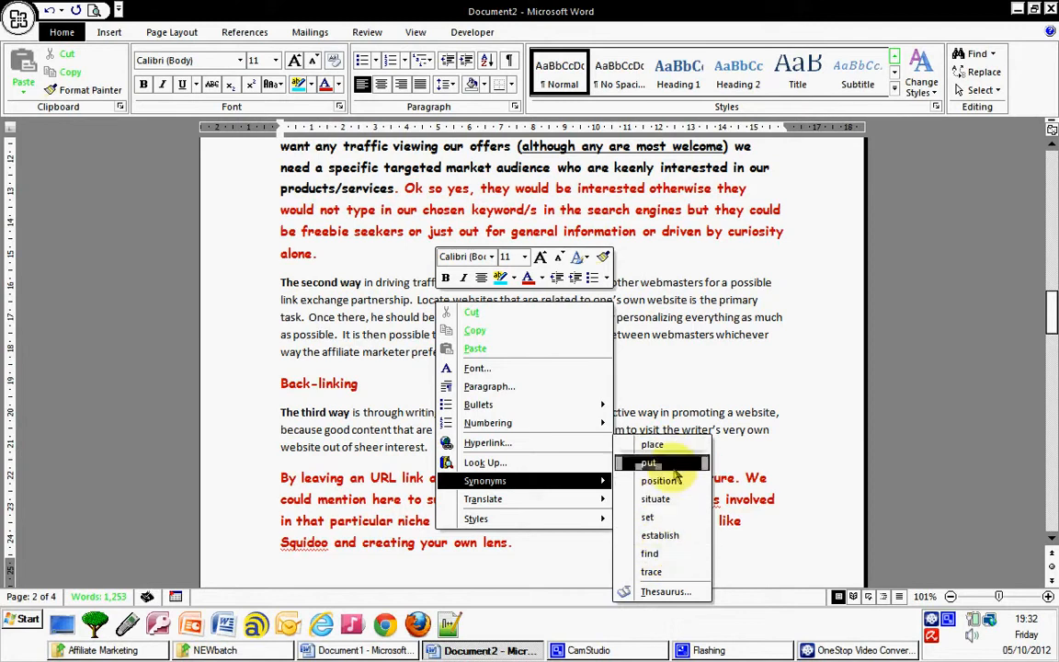
pyautogui.click(694, 372)
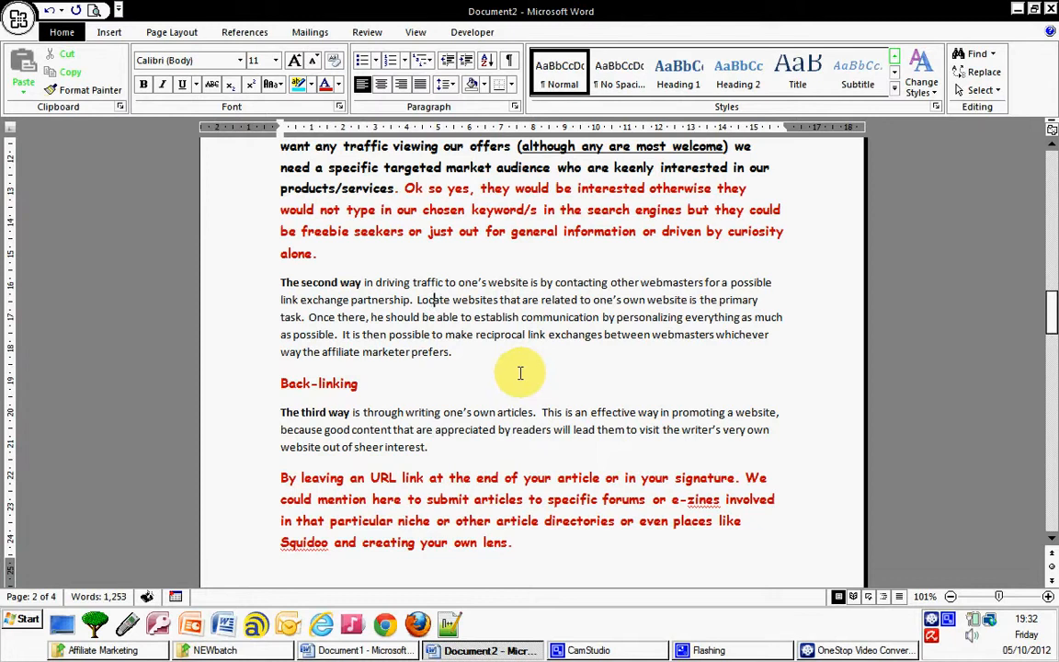
# Step: Read from the third way and its red addition on article links to the blue note about an 8th way on page 3
pyautogui.scroll(-1, 516, 371)
pyautogui.scroll(-1, 503, 405)
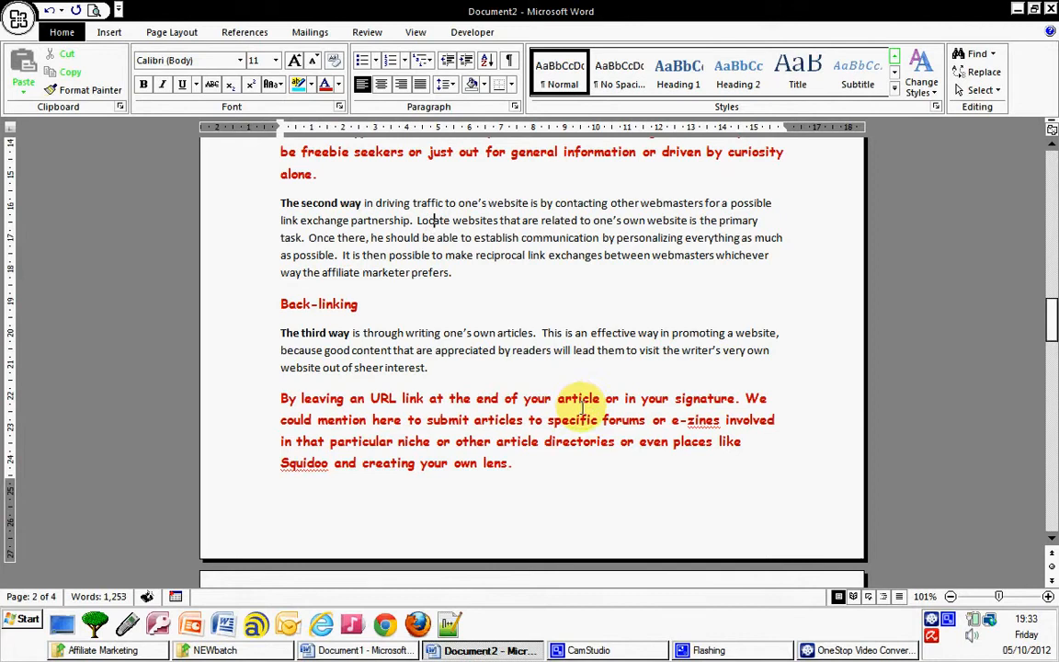
pyautogui.scroll(-2, 582, 407)
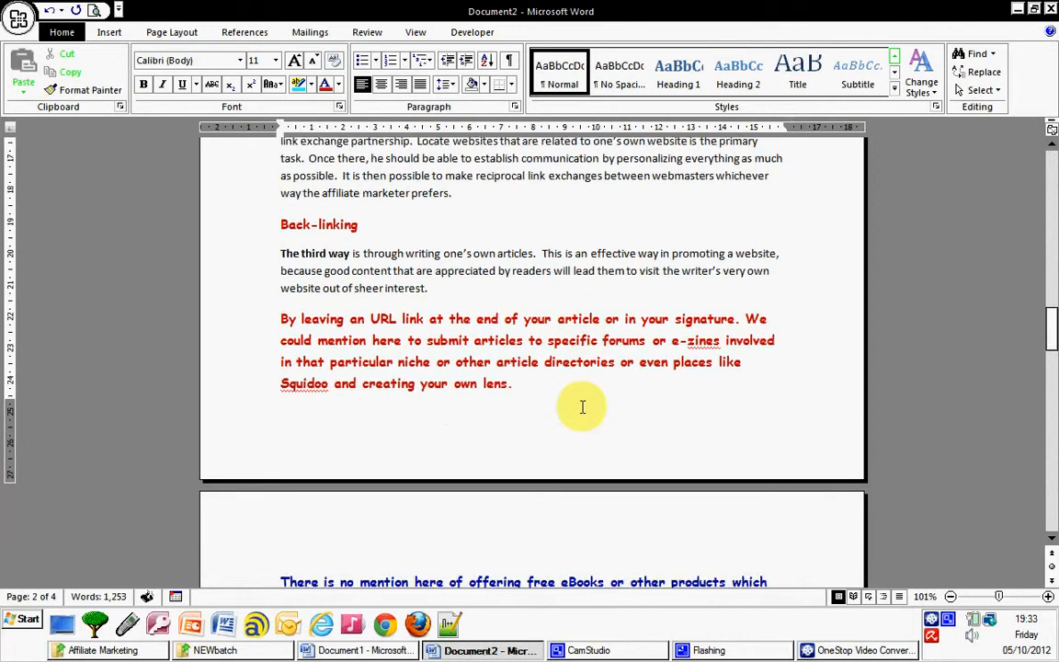
pyautogui.scroll(-1, 582, 407)
pyautogui.scroll(-1, 582, 407)
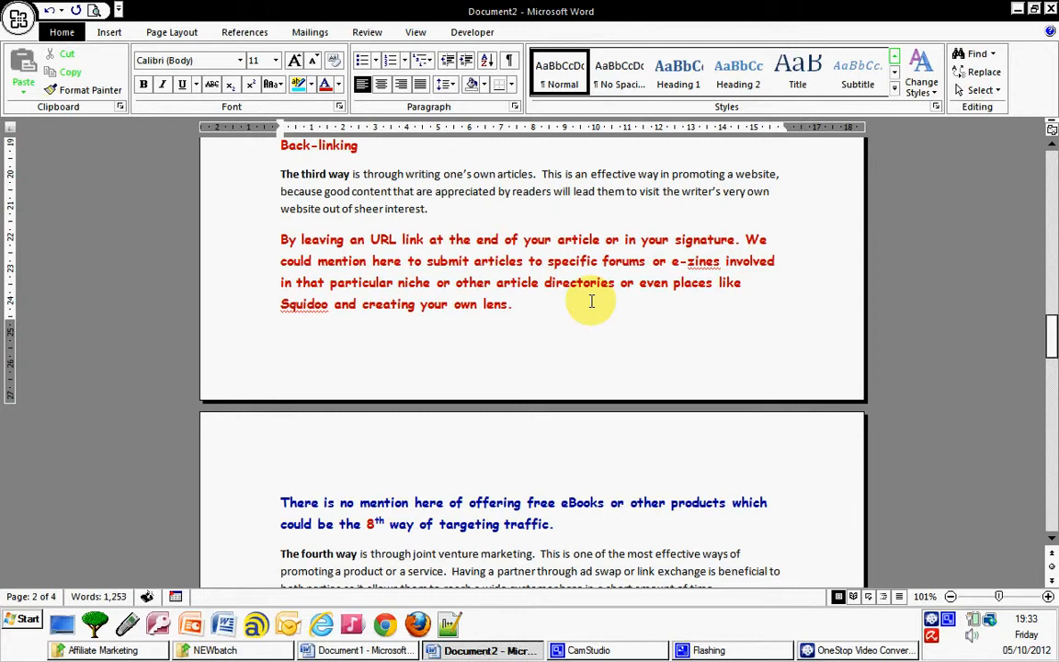
pyautogui.scroll(-2, 591, 301)
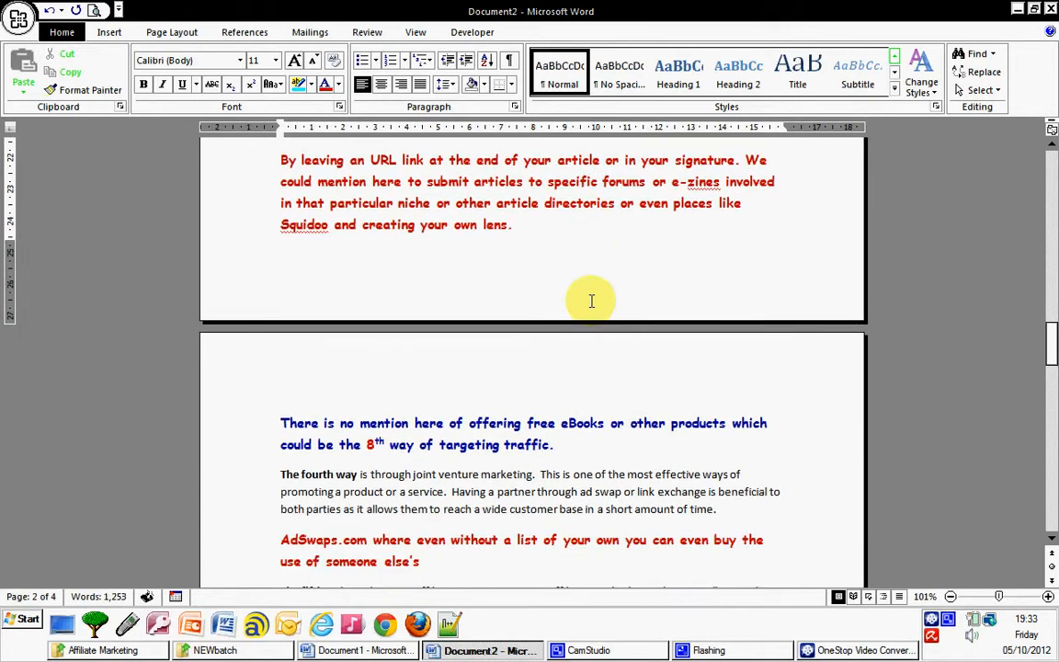
pyautogui.scroll(-2, 591, 302)
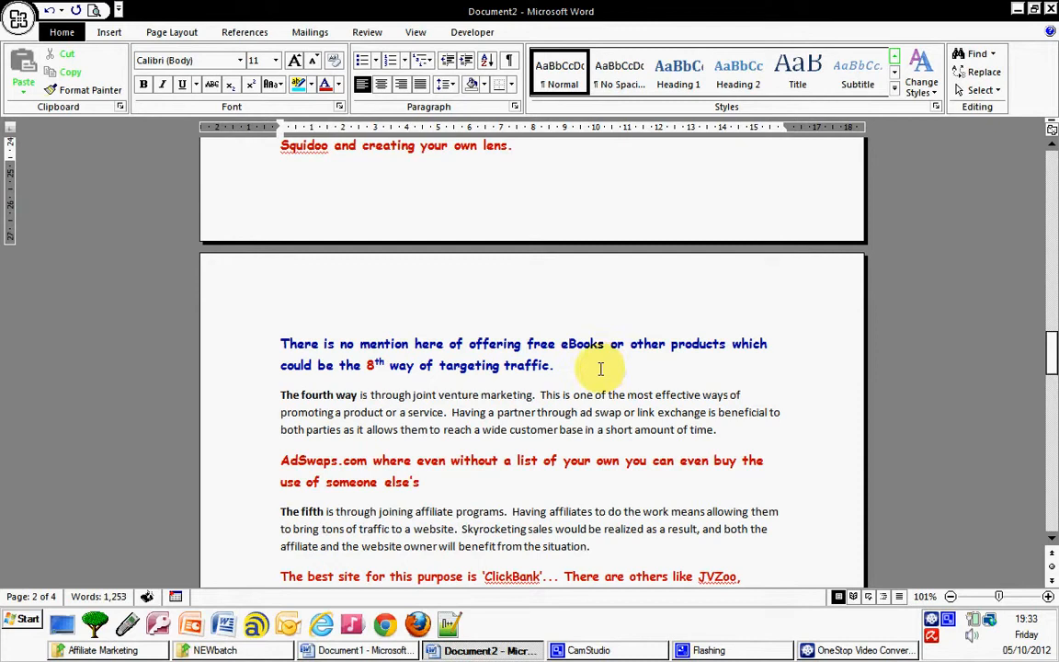
pyautogui.scroll(-1, 599, 369)
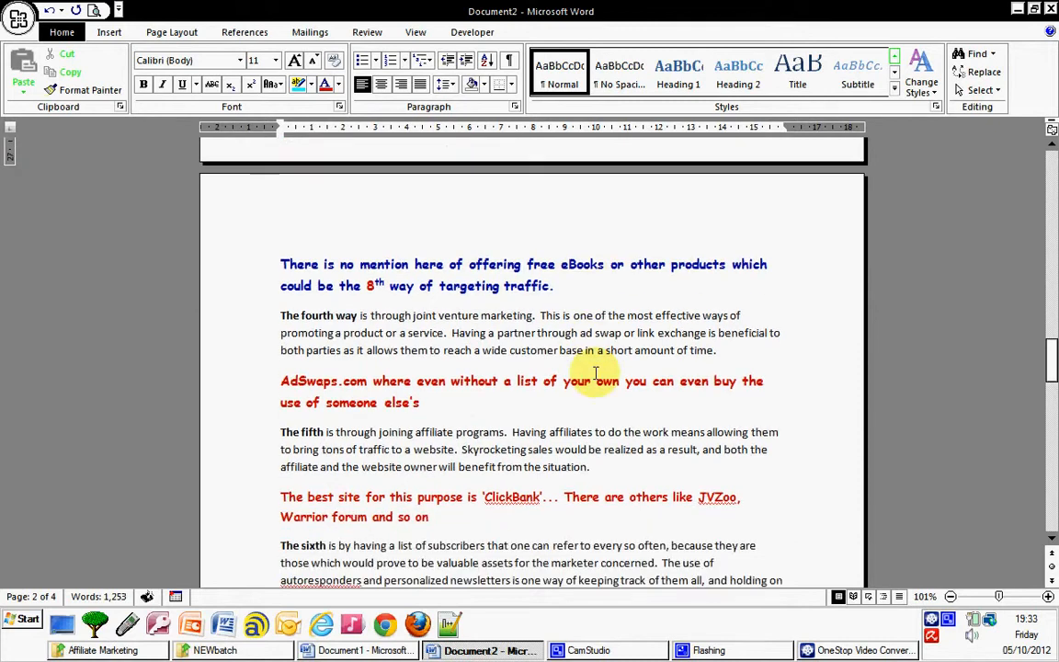
pyautogui.scroll(-1, 593, 372)
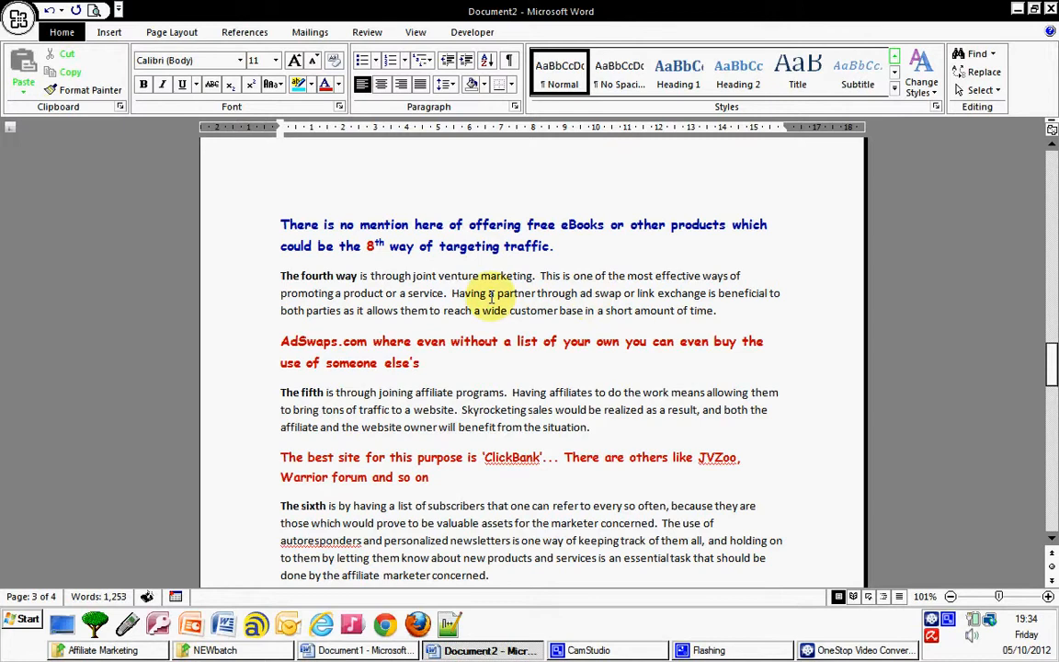
# Step: Highlight "joint venture marketing" in the fourth-way paragraph and read on through the fifth, sixth and seventh ways with their red additions
pyautogui.moveTo(426, 275); pyautogui.dragTo(482, 273)
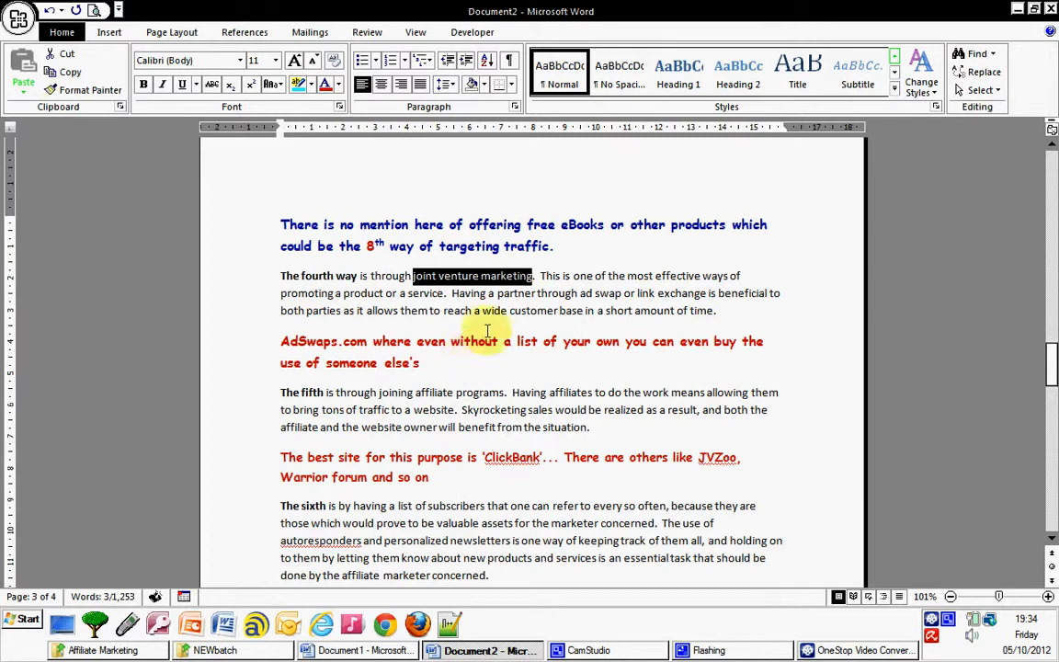
pyautogui.scroll(-2, 487, 313)
pyautogui.scroll(-1, 492, 327)
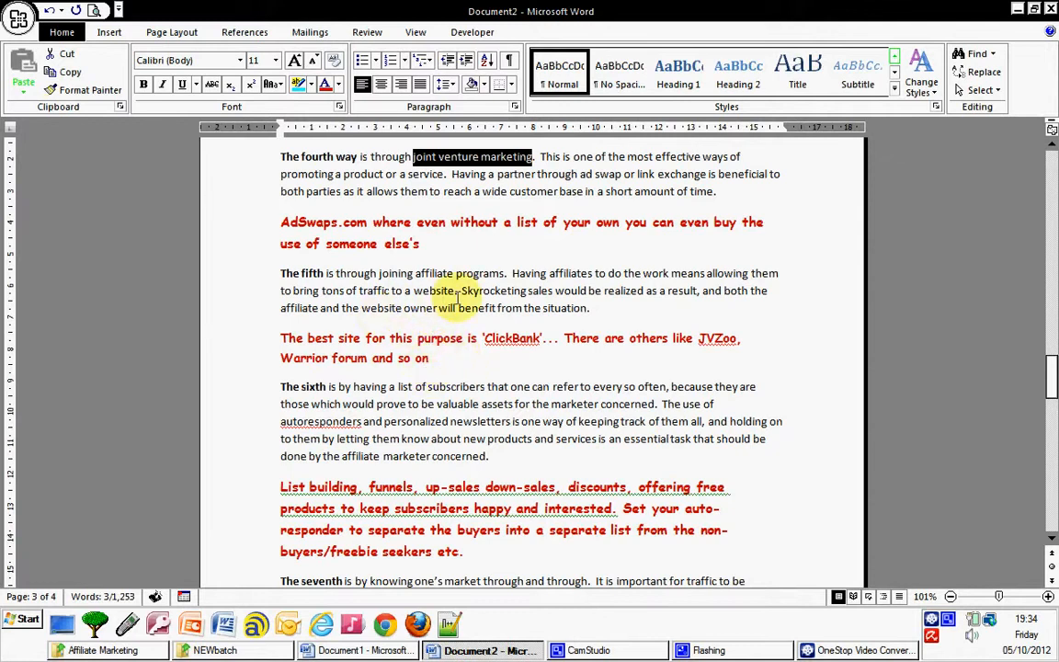
pyautogui.scroll(-2, 442, 342)
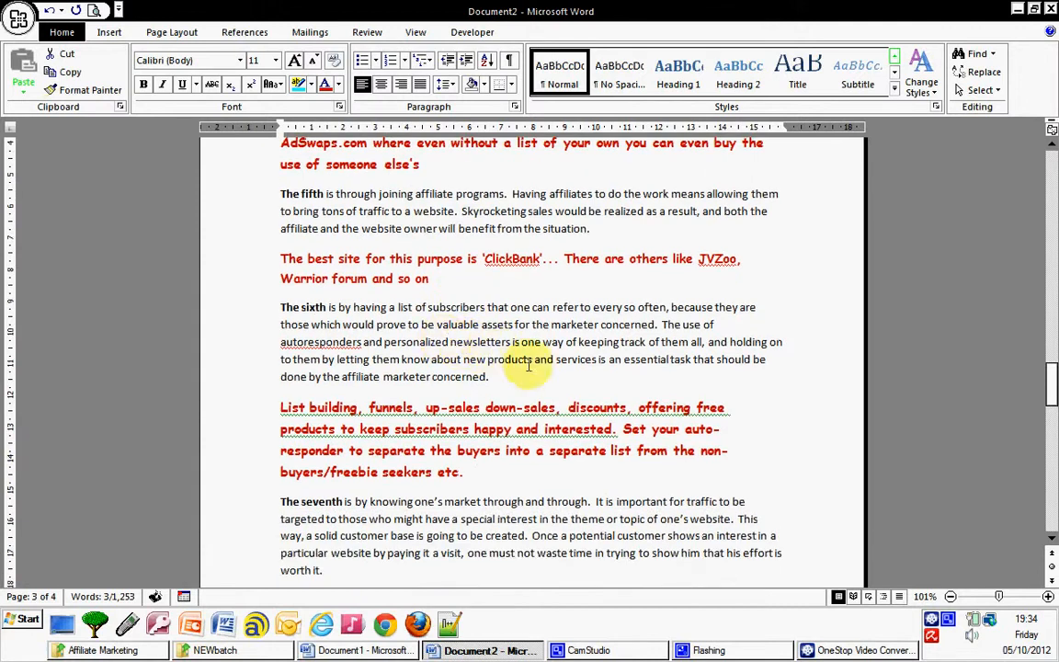
pyautogui.scroll(-1, 530, 365)
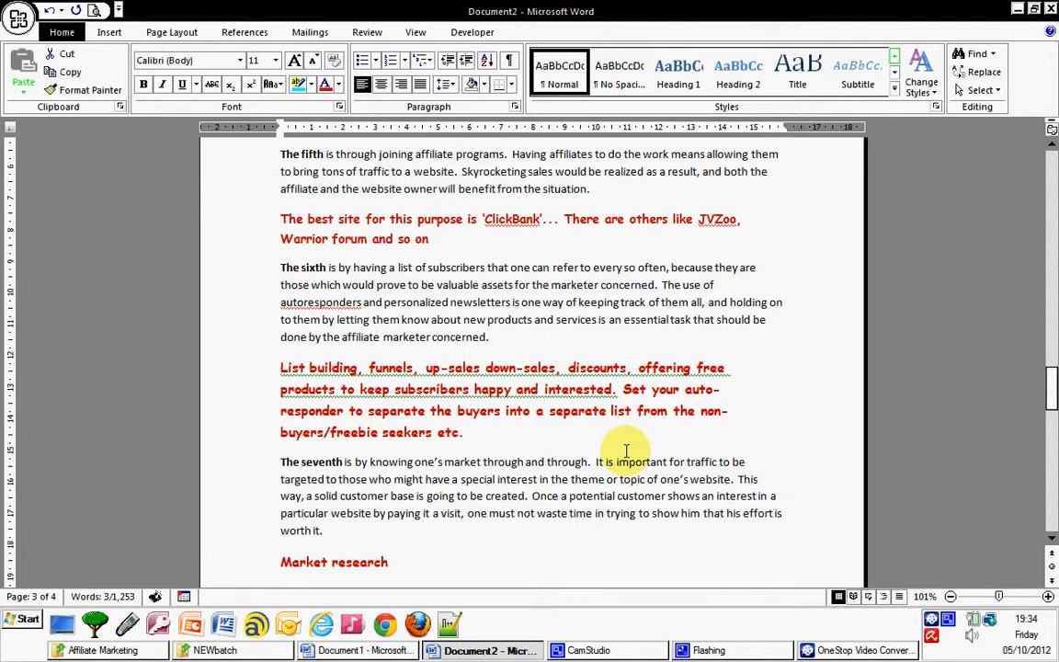
pyautogui.scroll(-1, 627, 451)
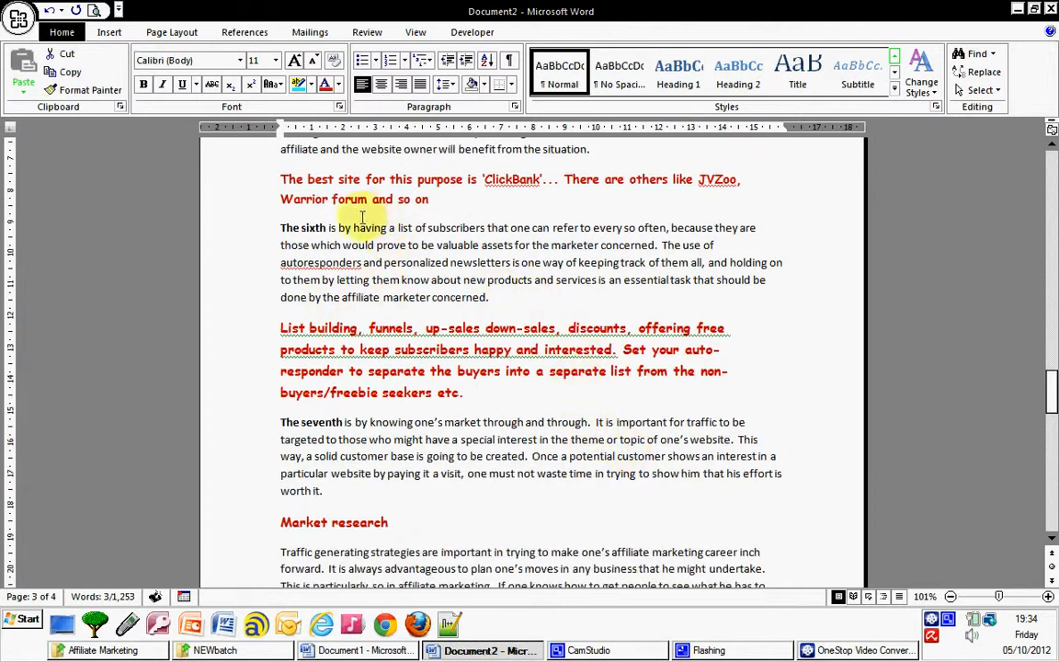
pyautogui.scroll(-2, 522, 391)
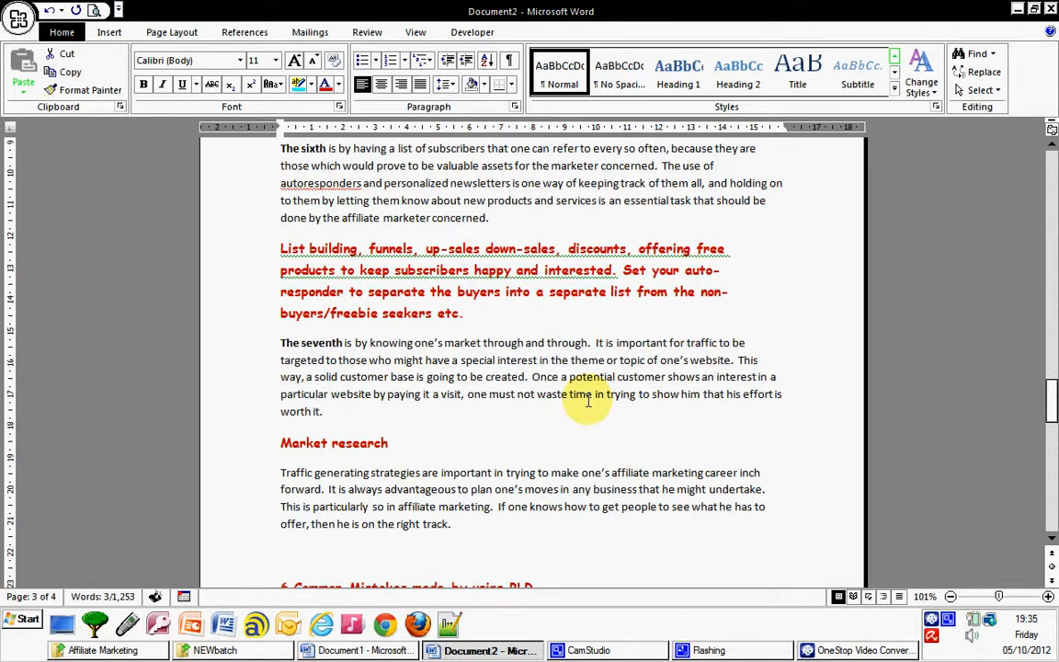
# Step: Review the closing paragraph on traffic generating strategies, the red article title ideas and the final notes on page 4
pyautogui.scroll(-2, 575, 404)
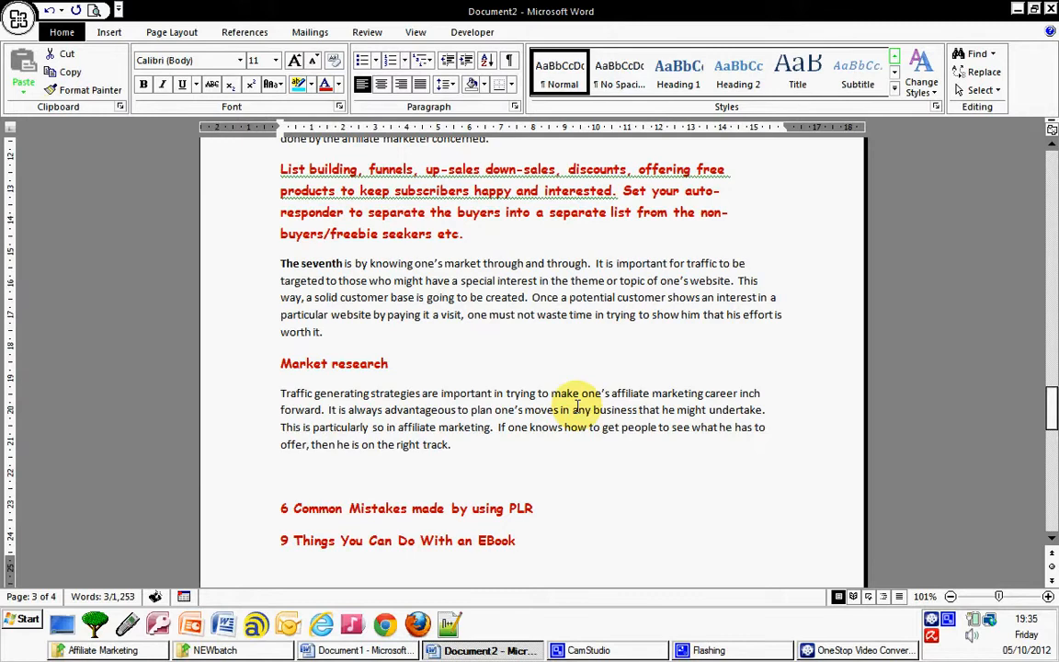
pyautogui.scroll(-3, 576, 407)
pyautogui.scroll(-15, 577, 407)
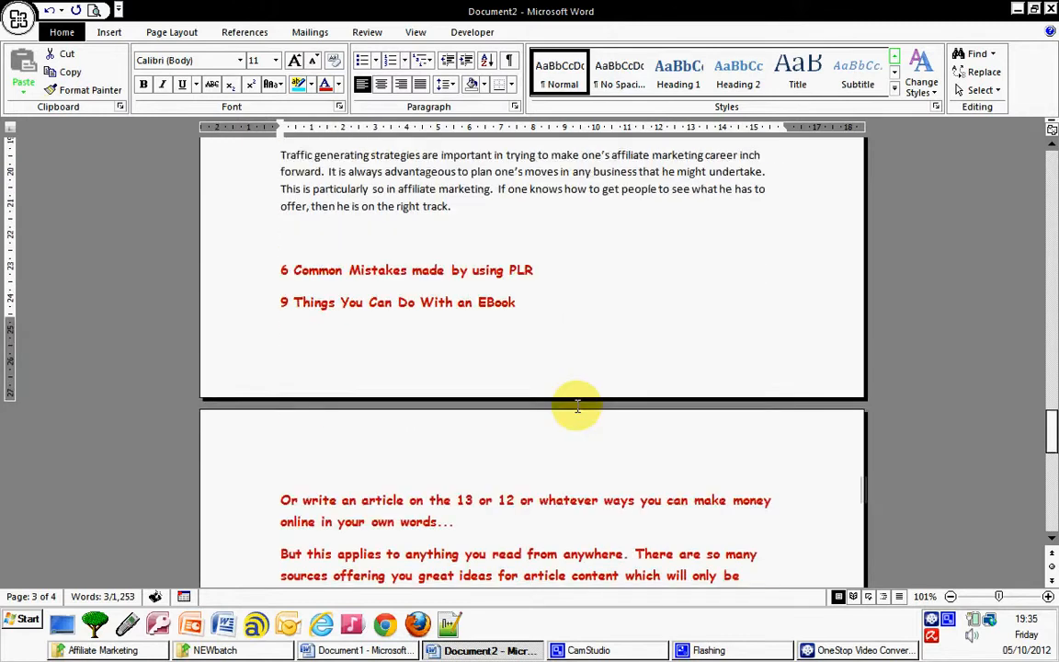
pyautogui.scroll(-1, 577, 406)
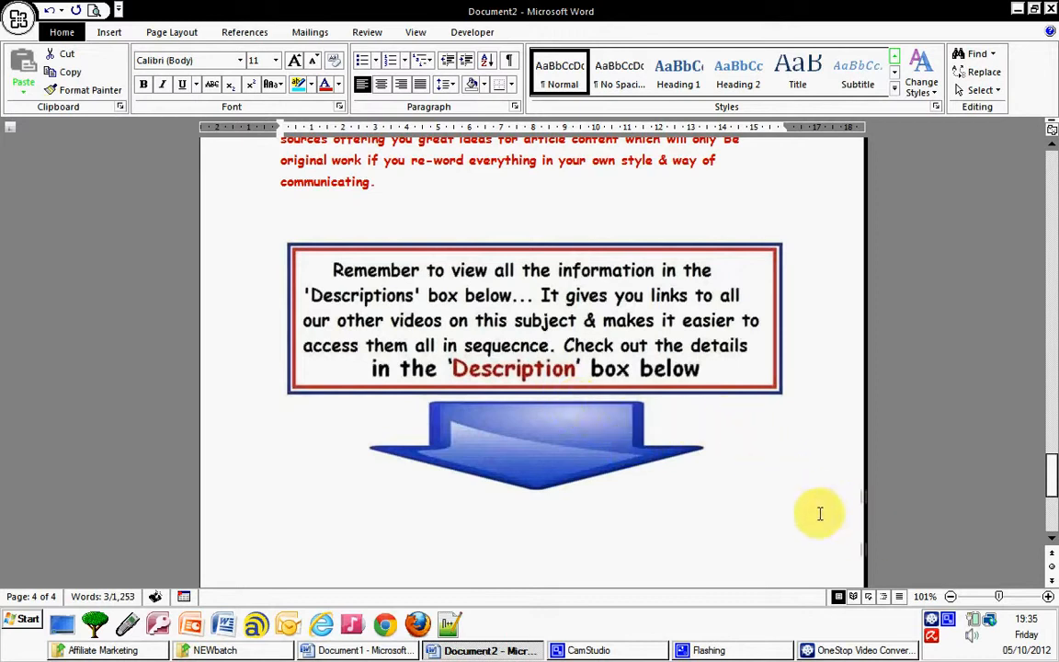
pyautogui.click(950, 627)
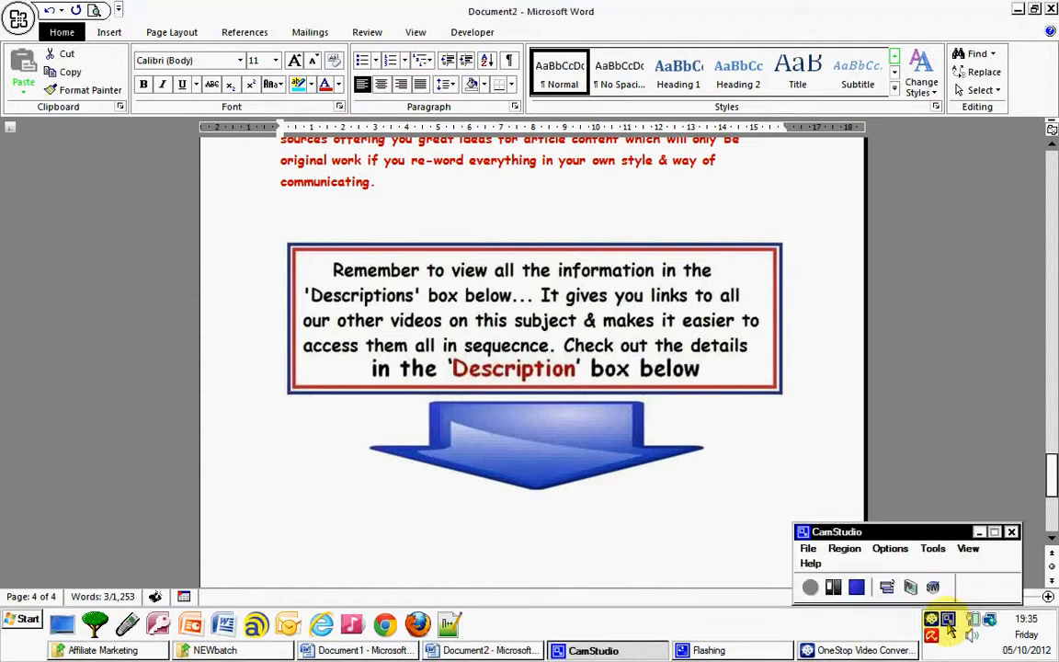